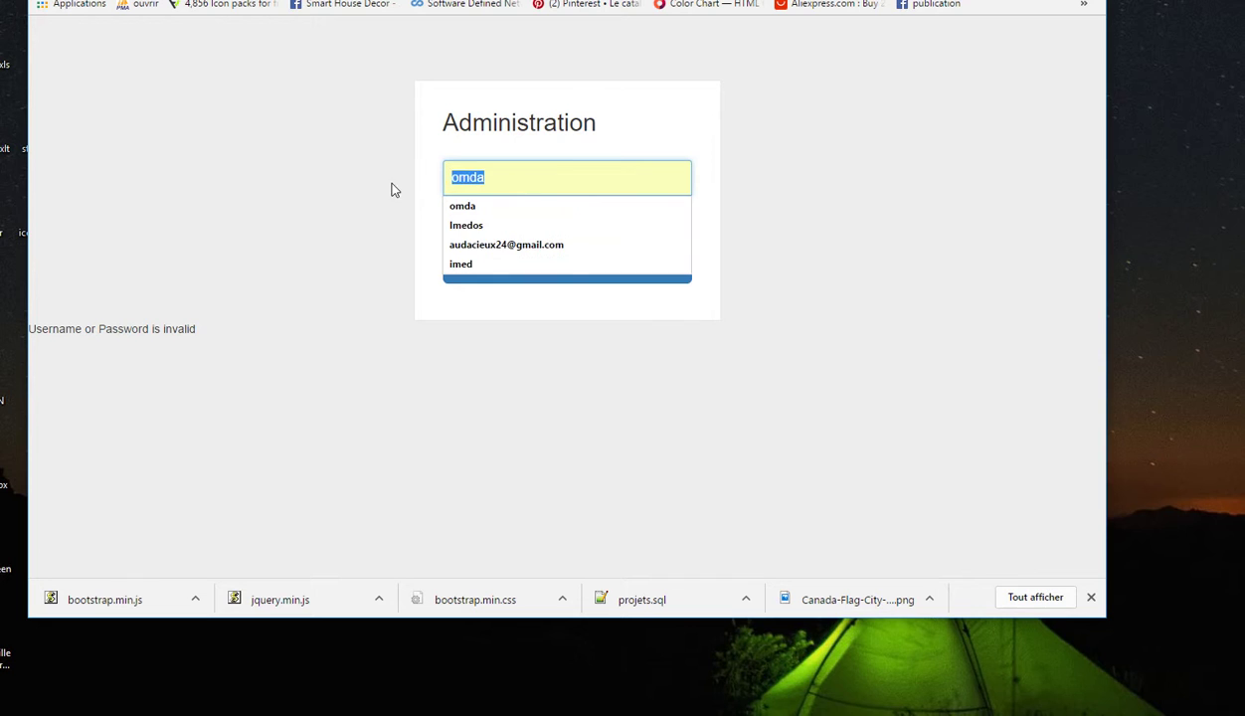
Sign in to the Administration page as admin, using the autofilled username and account password
type("admin")
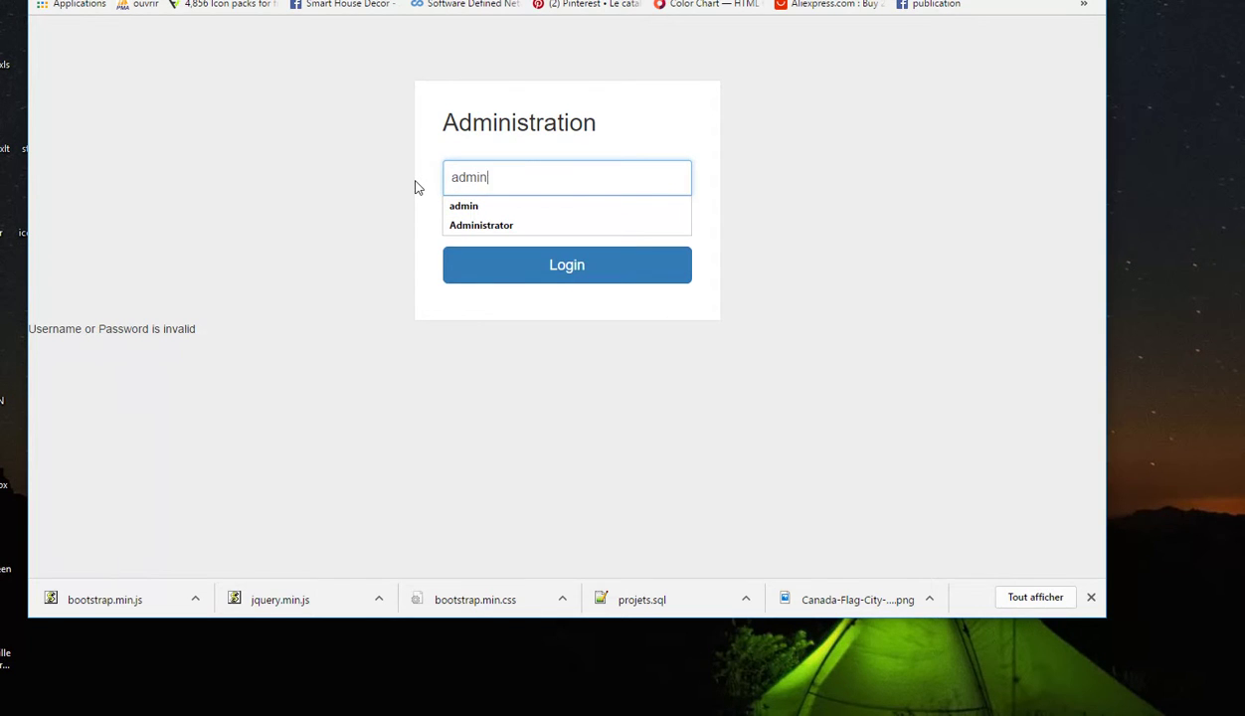
key("Down")
key("Return")
key("Tab")
type("admin")
left_click(567, 266)
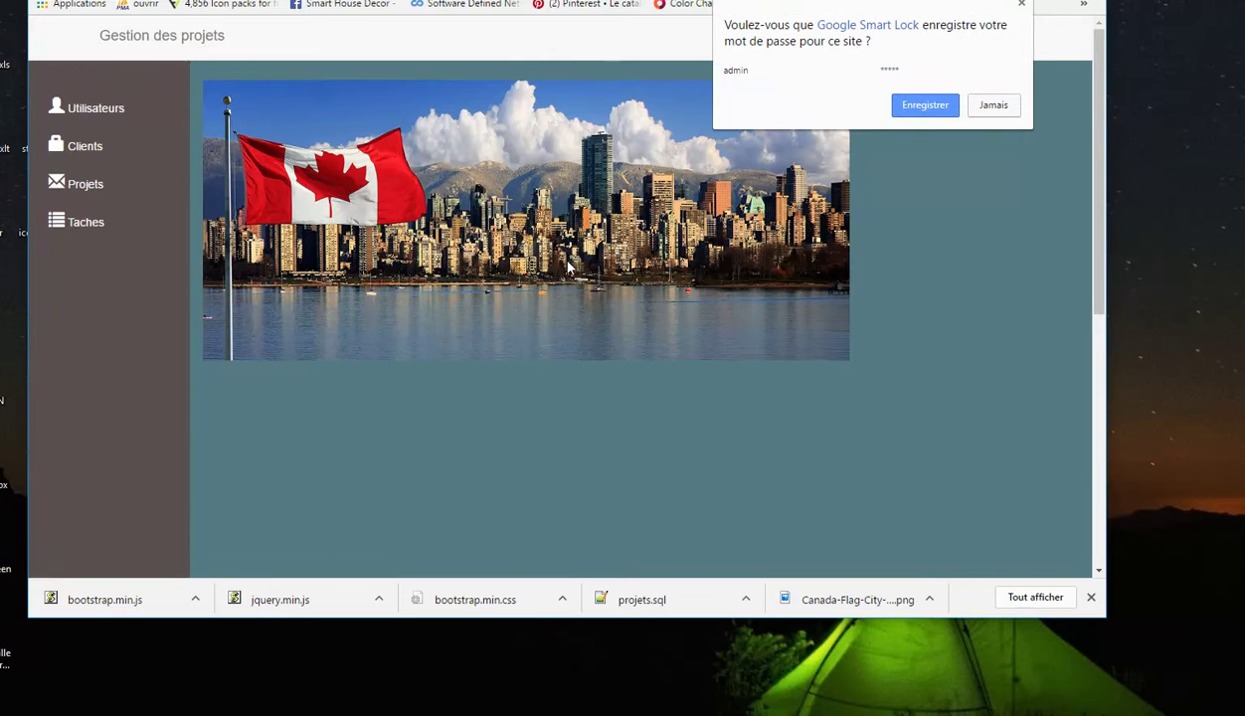
Decline saving the password and open the Utilisateurs list showing the single admin account
left_click(993, 106)
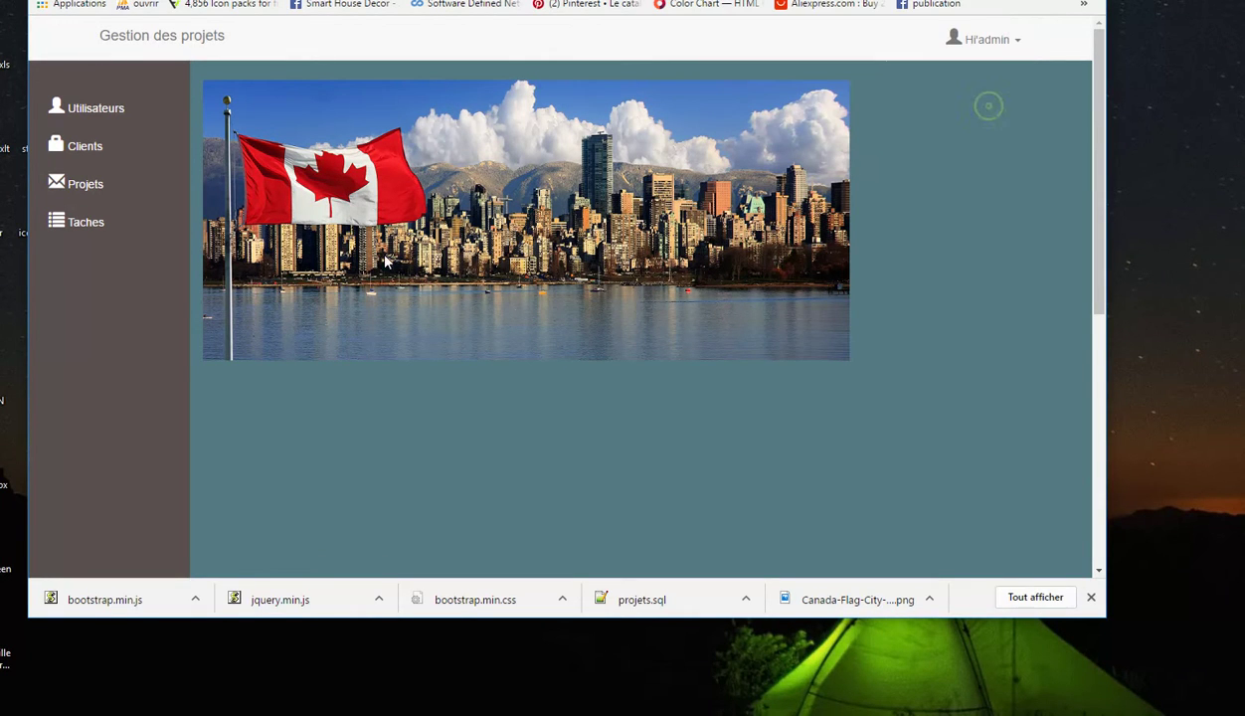
left_click(982, 41)
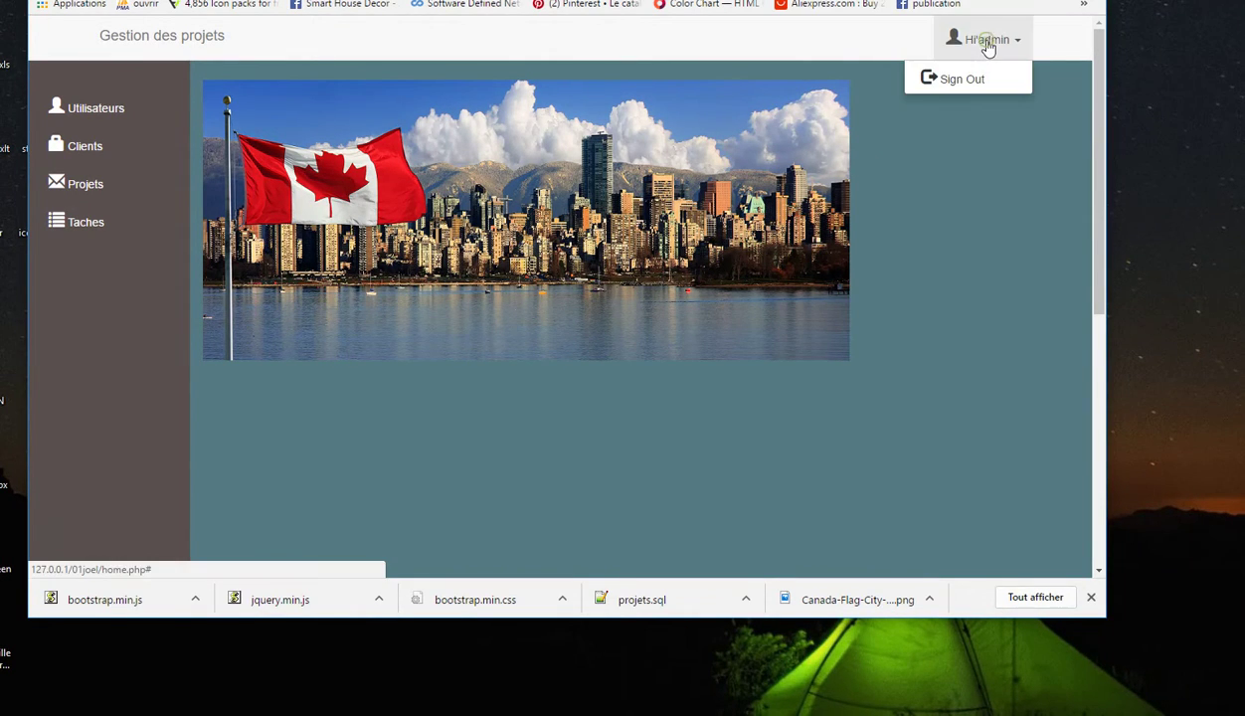
left_click(89, 112)
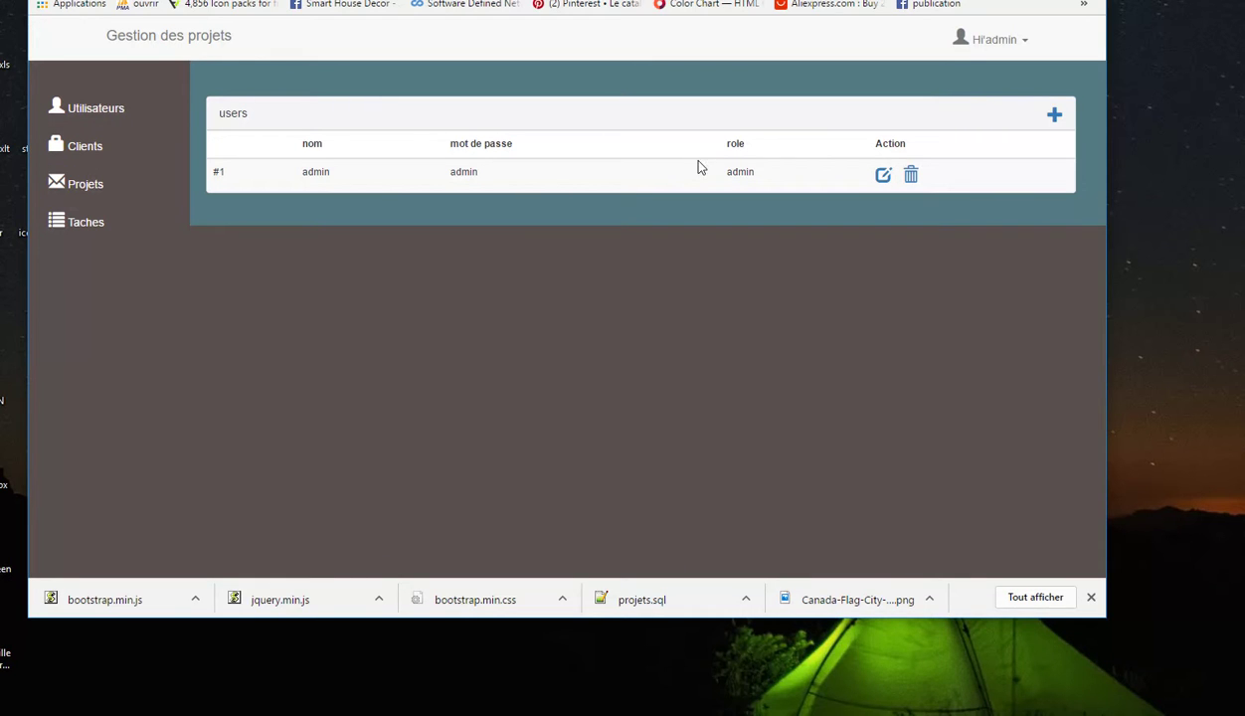
Replace the admin user's mot de passe with a new password and save the record
left_click(883, 181)
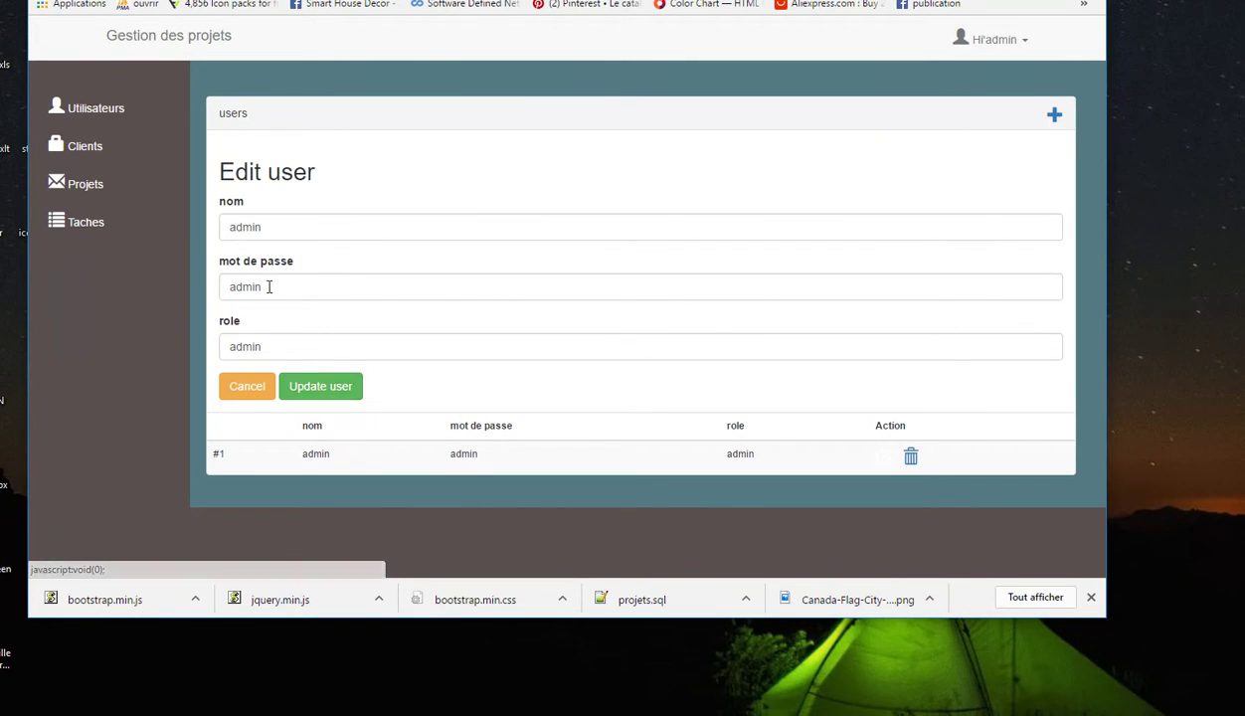
left_click(266, 344)
left_click(269, 282)
double_click(269, 281)
type("1234")
left_click(333, 385)
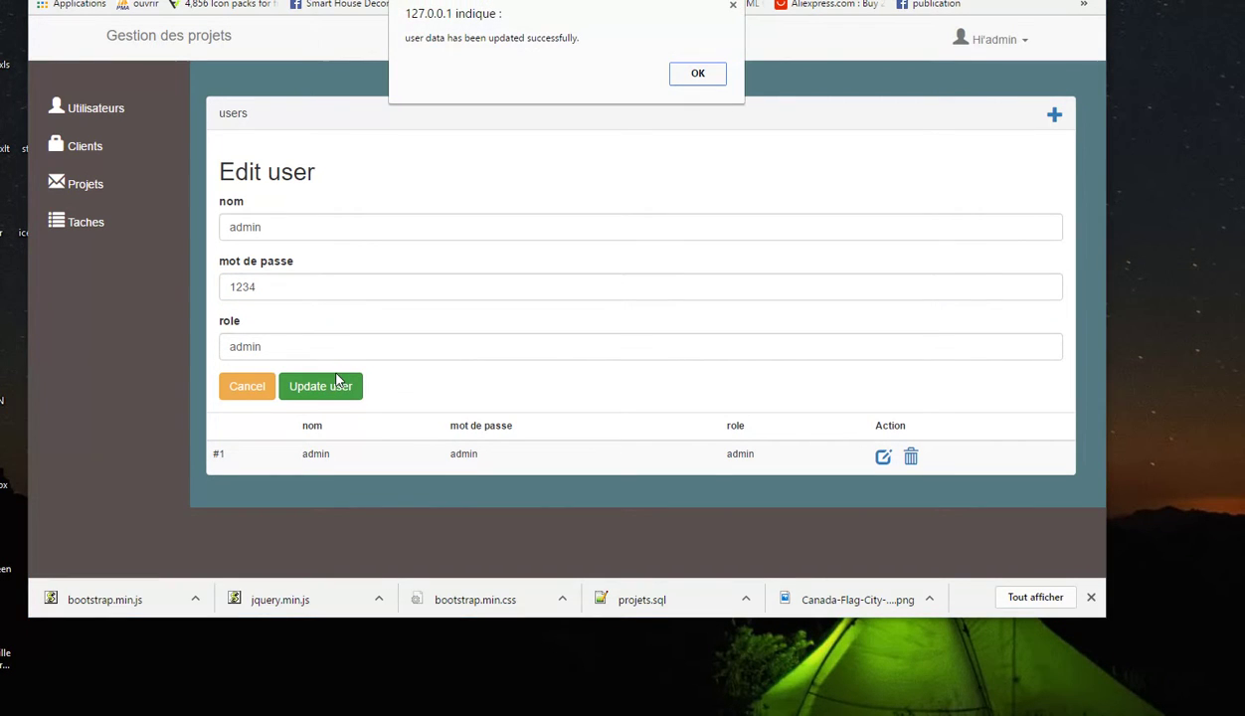
left_click(672, 73)
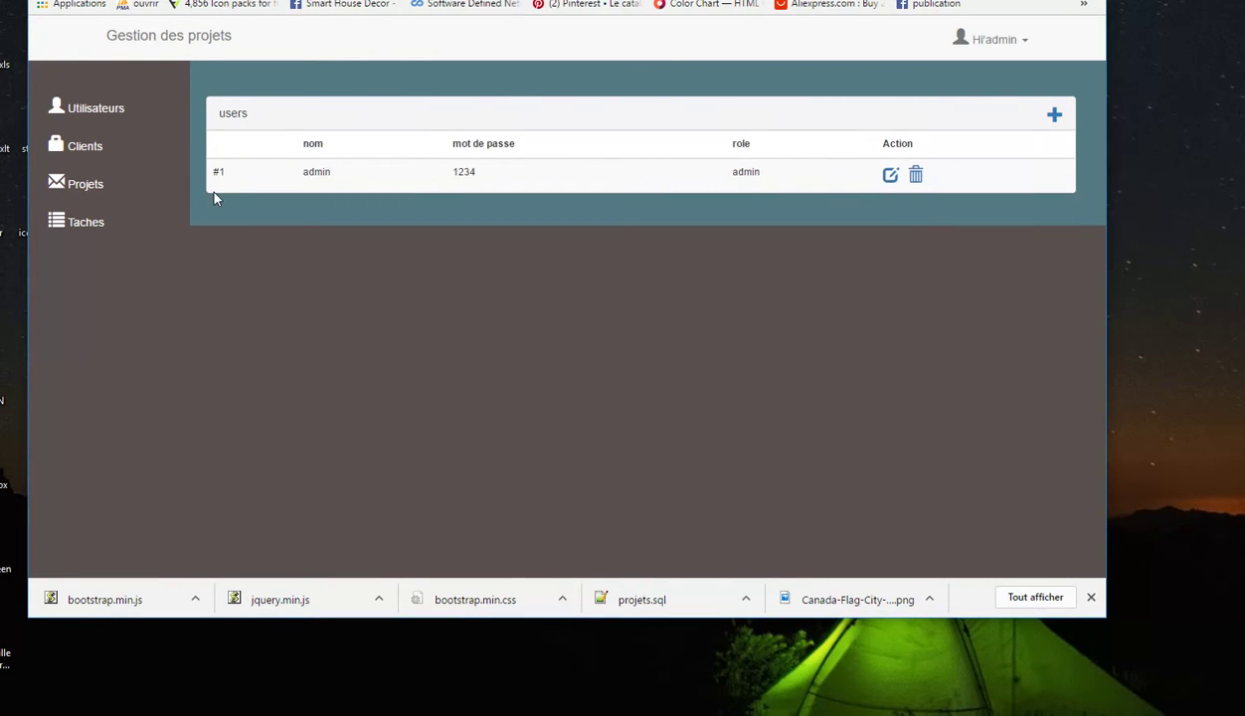
left_click(100, 149)
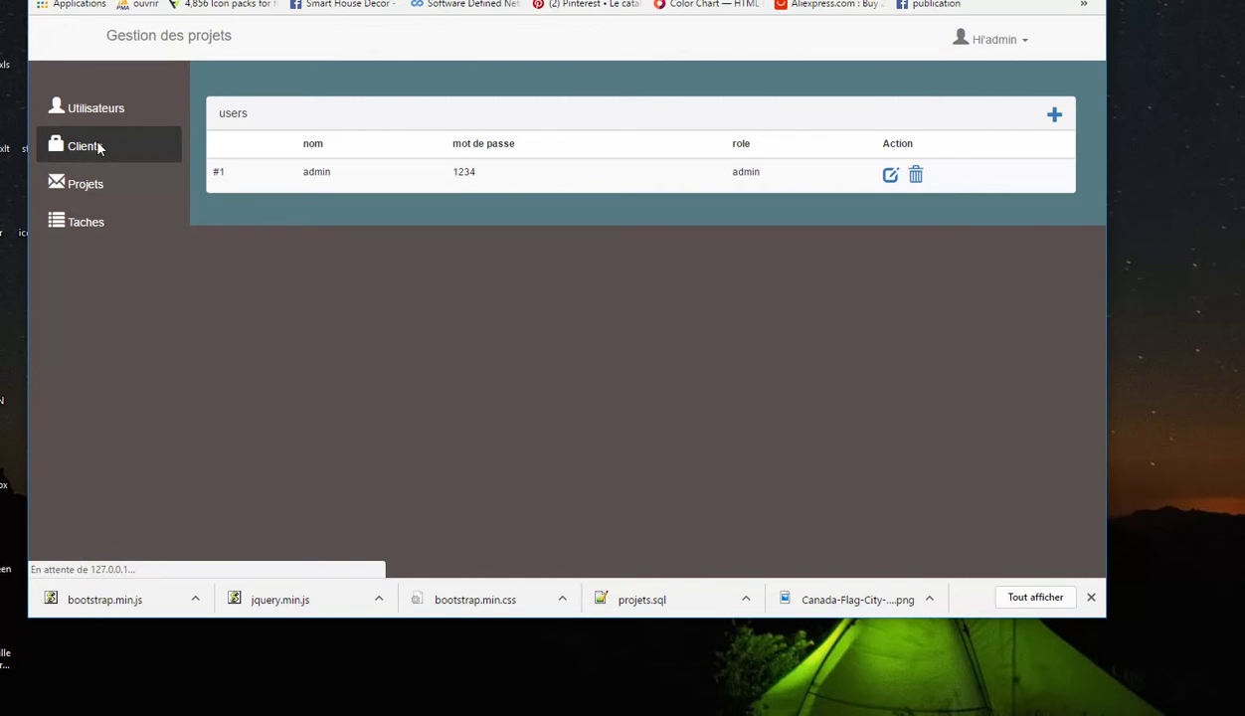
Start a new client named 'client clienta' with address 'canada'
left_click(1052, 117)
left_click(290, 229)
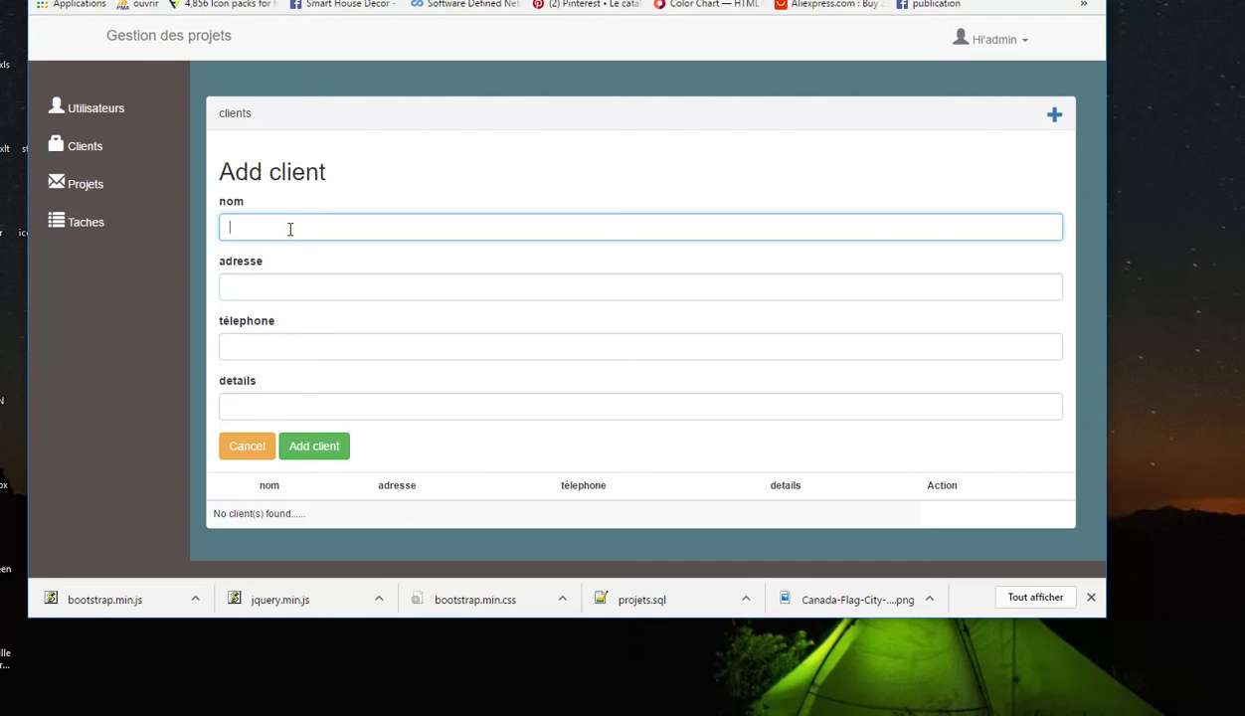
type("client clienta")
left_click(350, 287)
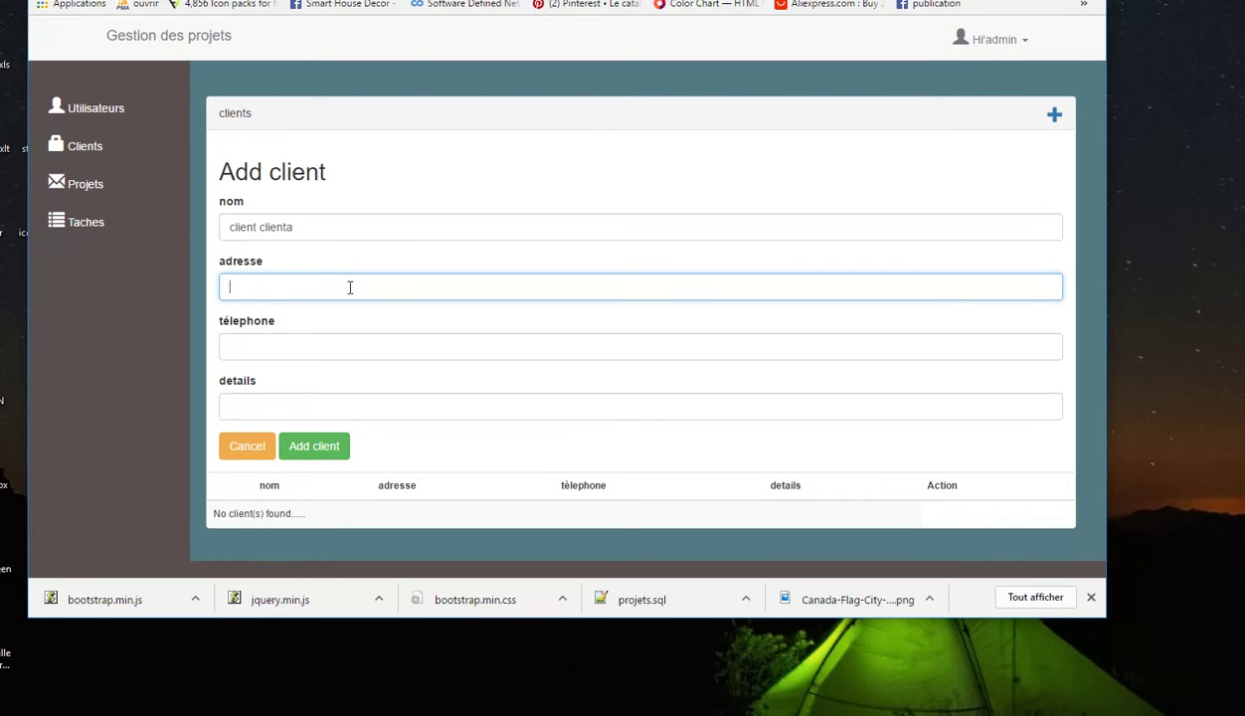
type("canda")
left_click_drag(305, 297, 247, 288)
type("ada")
Enter the client's phone number and details 'directeur de SNMP', then save the client
left_click(346, 348)
type("65465465465")
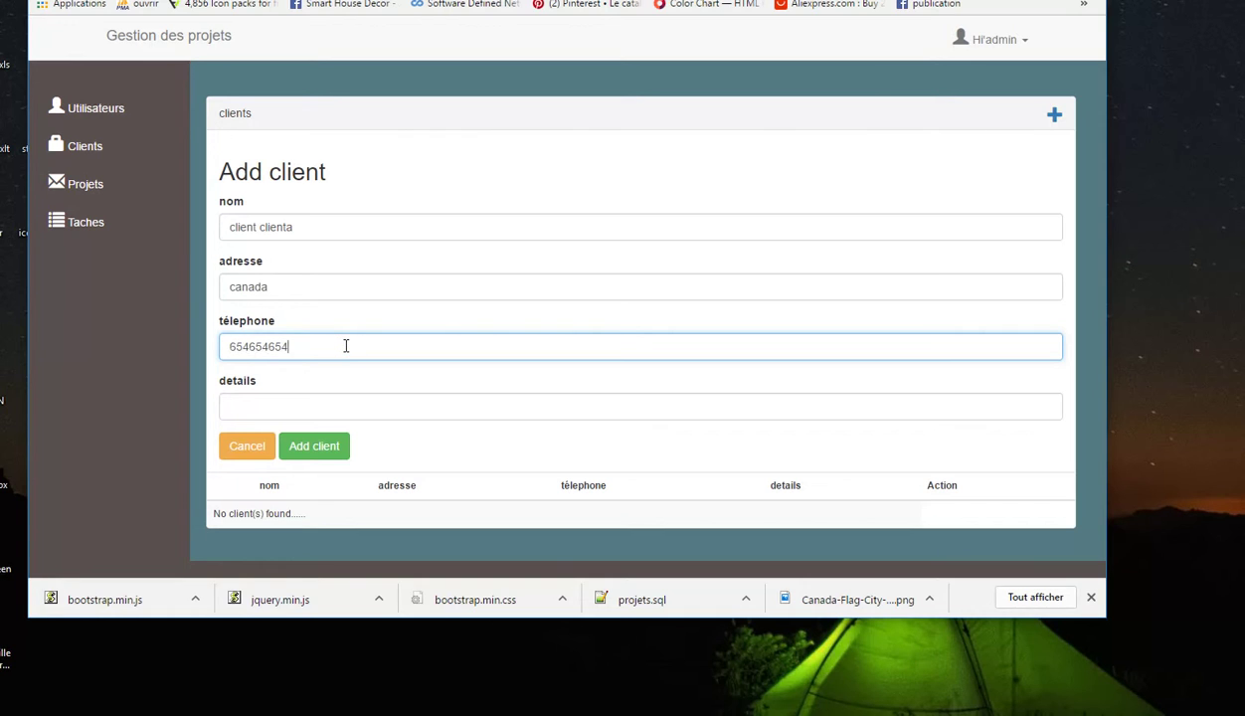
left_click(350, 402)
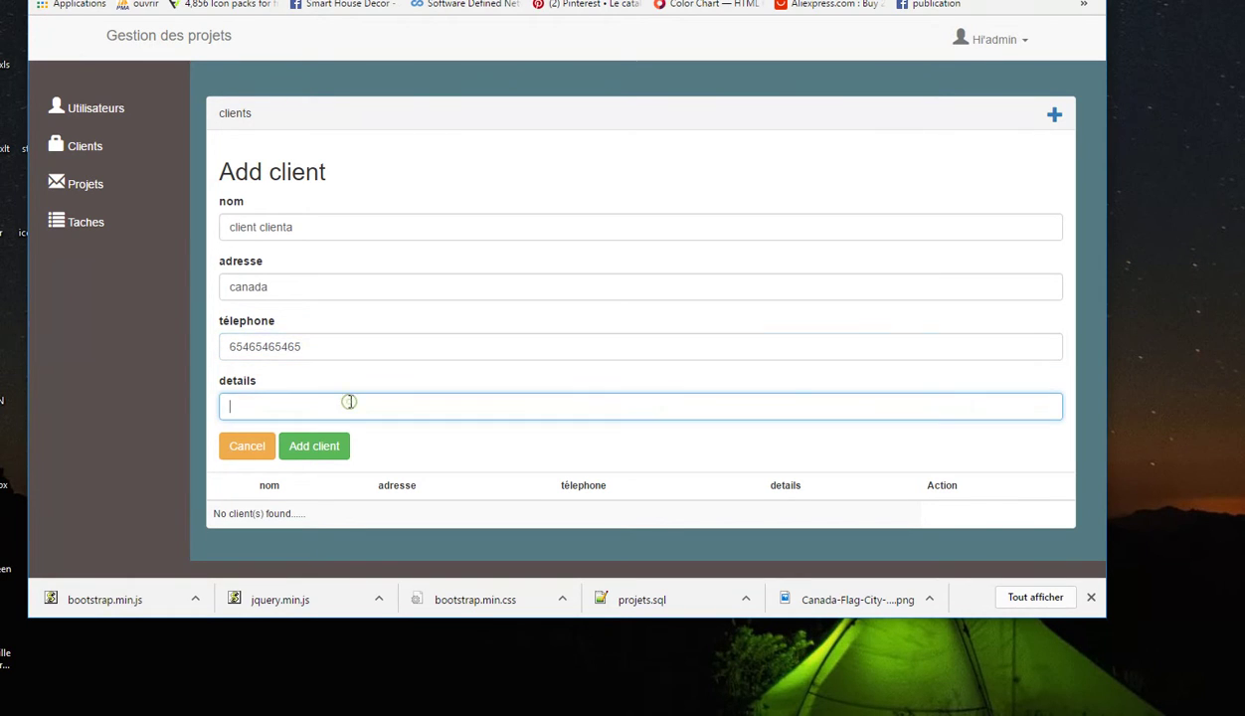
type("directeur de SNMP")
left_click(321, 448)
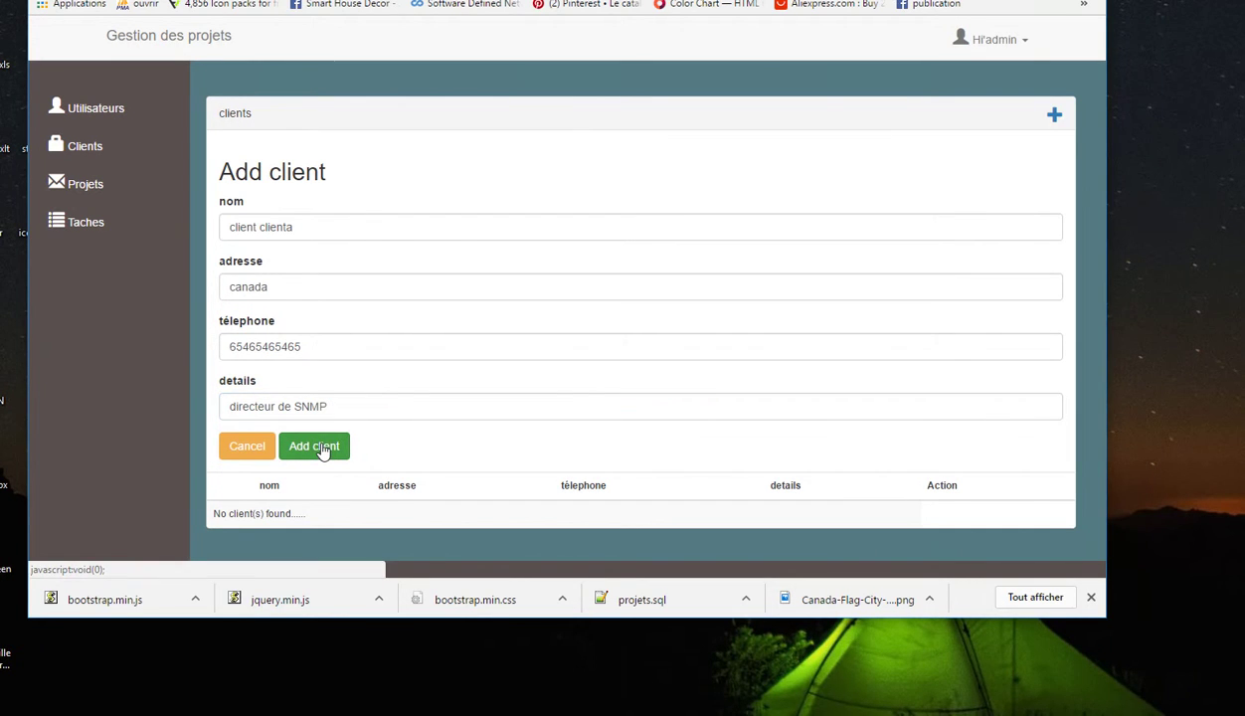
left_click(691, 73)
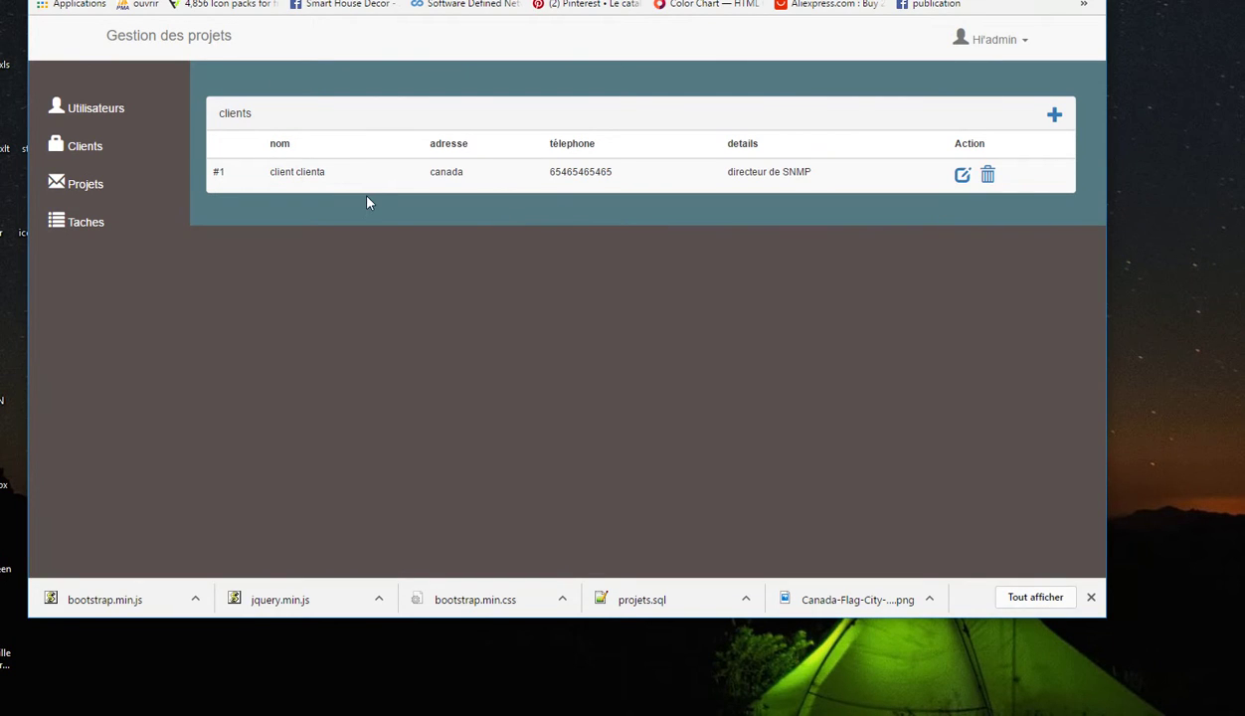
left_click(86, 189)
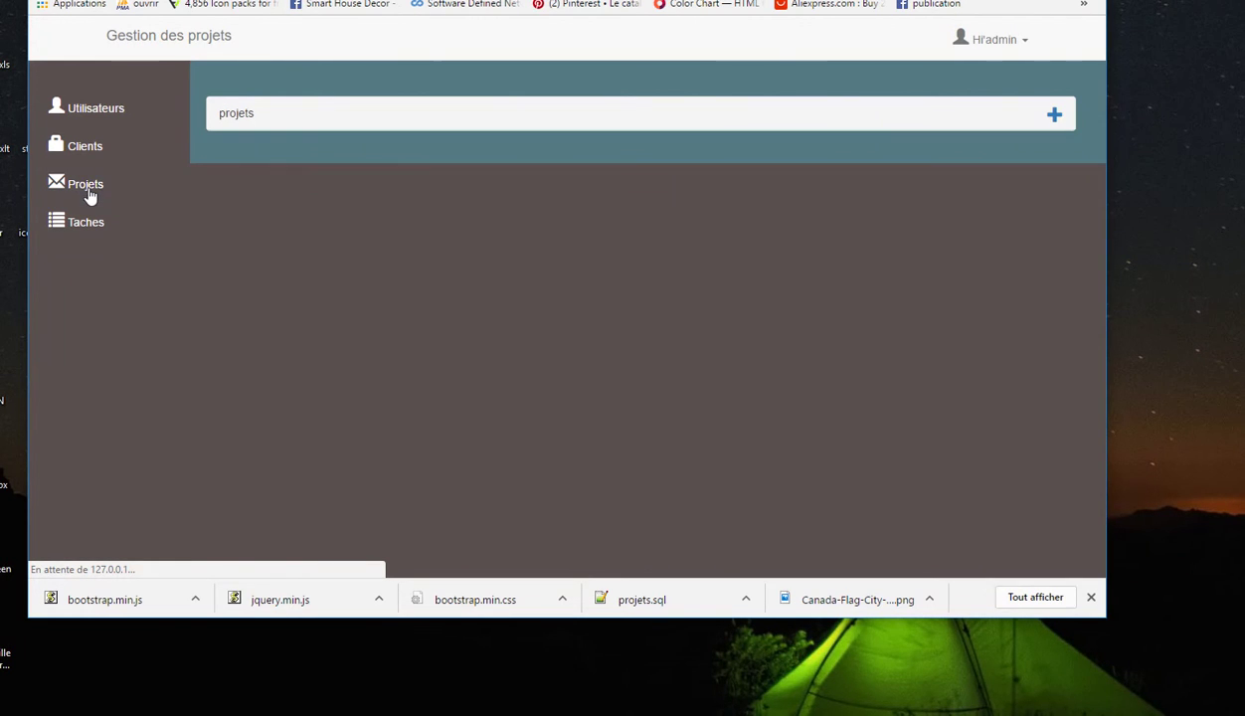
Start a new project with manager admin, name 'projet 01' and description 'fabrication des resistances'
left_click(1058, 116)
left_click(378, 229)
left_click(370, 248)
left_click(368, 283)
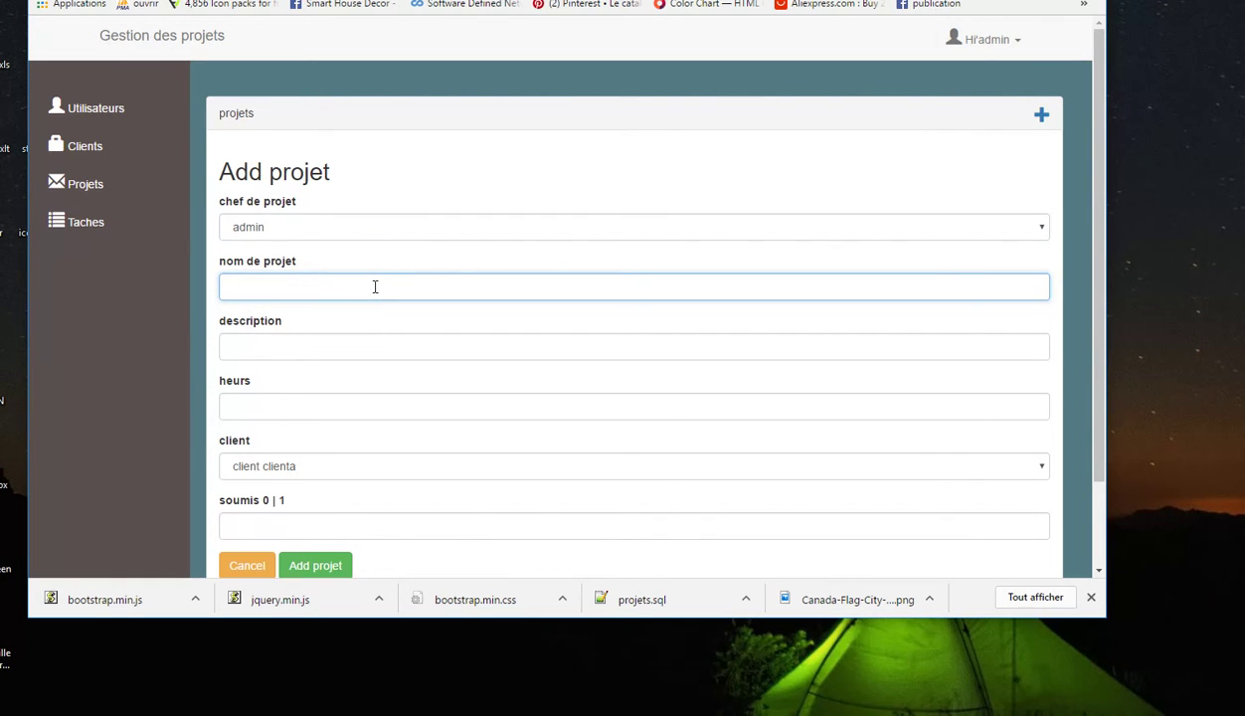
type("projet 01")
left_click(444, 348)
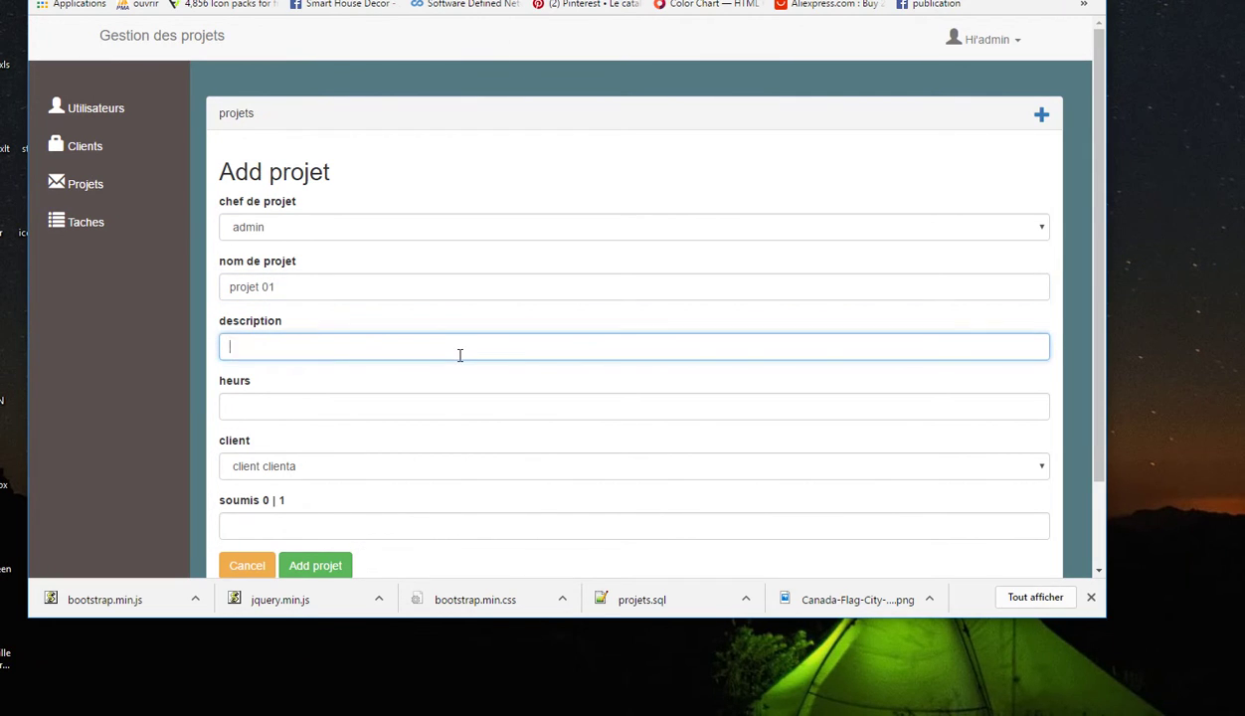
type("fabrication des resistan")
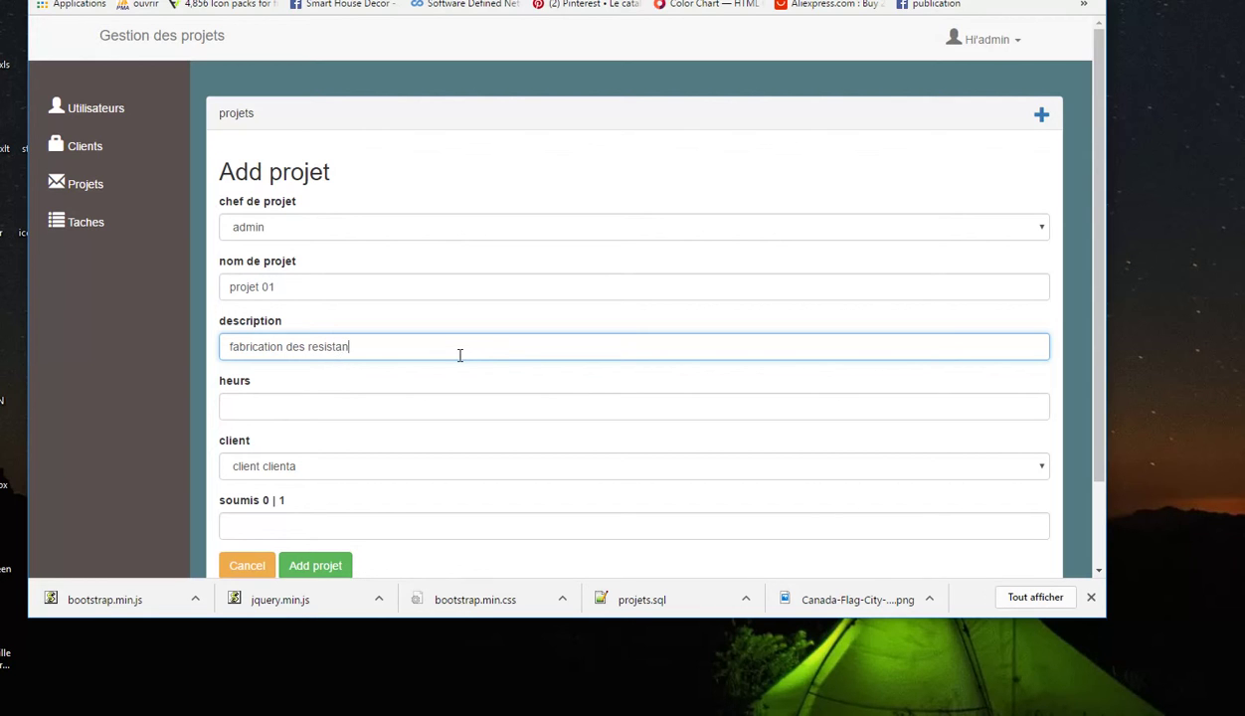
left_click(389, 404)
Set the project's client to clienta and soumis to 0, then save projet 01
scroll(478, 393, "down", 1)
left_click(328, 363)
left_click(329, 369)
left_click(303, 423)
type("0")
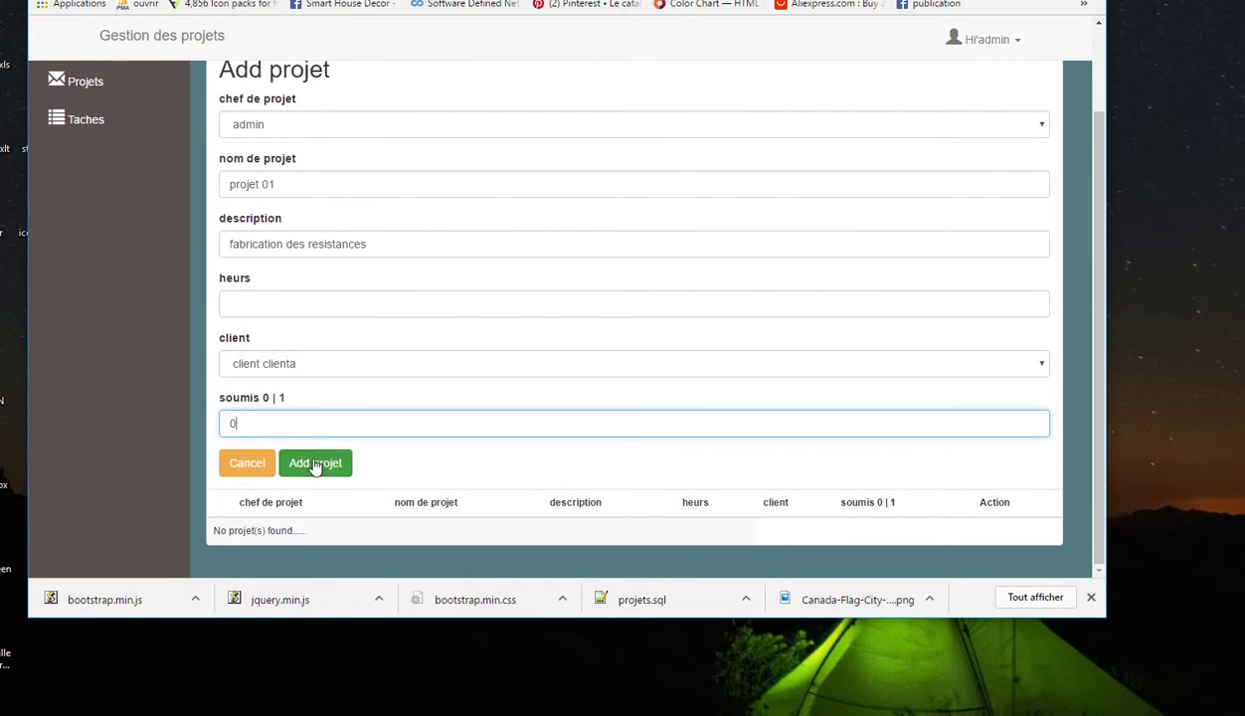
left_click(314, 464)
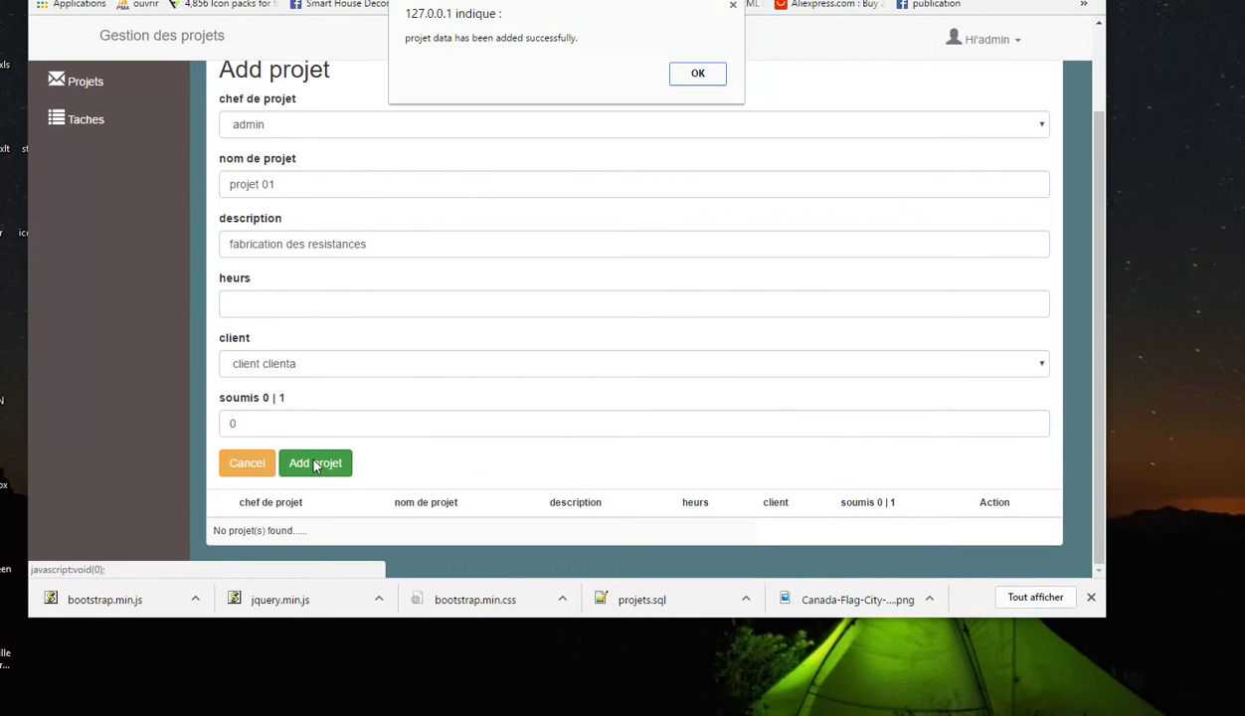
left_click(688, 73)
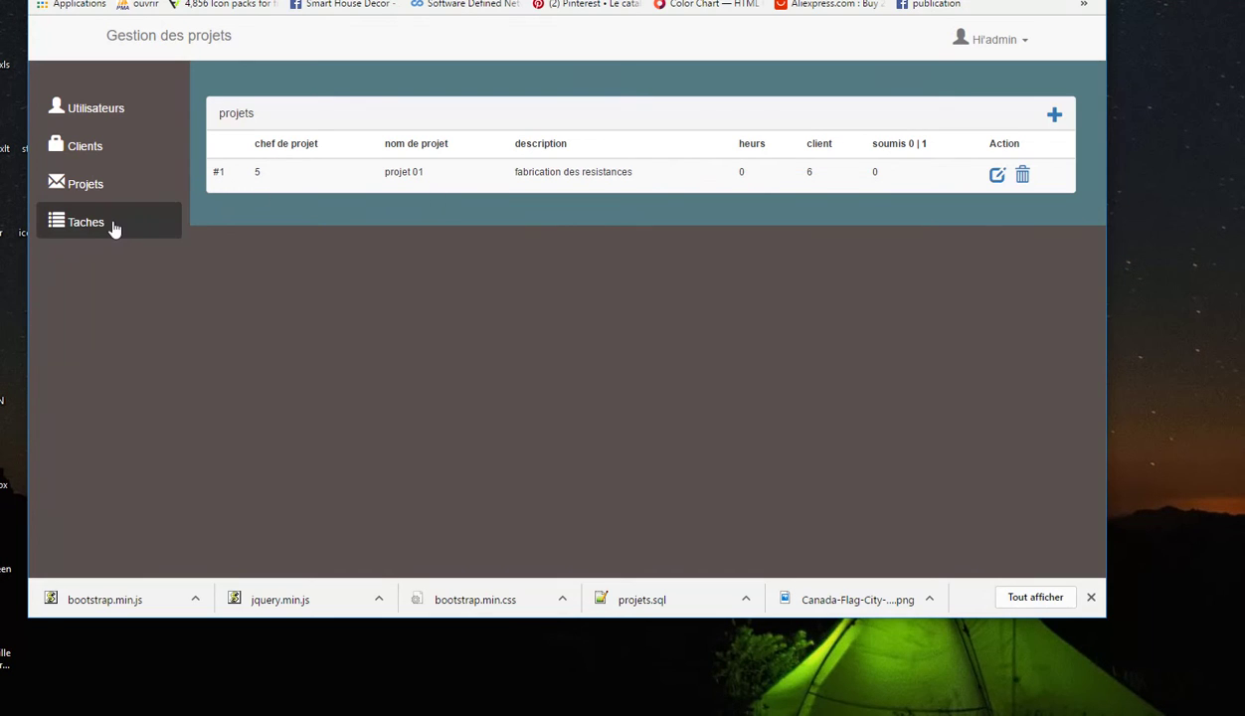
Open projet 01's edit form and cancel without changes
left_click(992, 179)
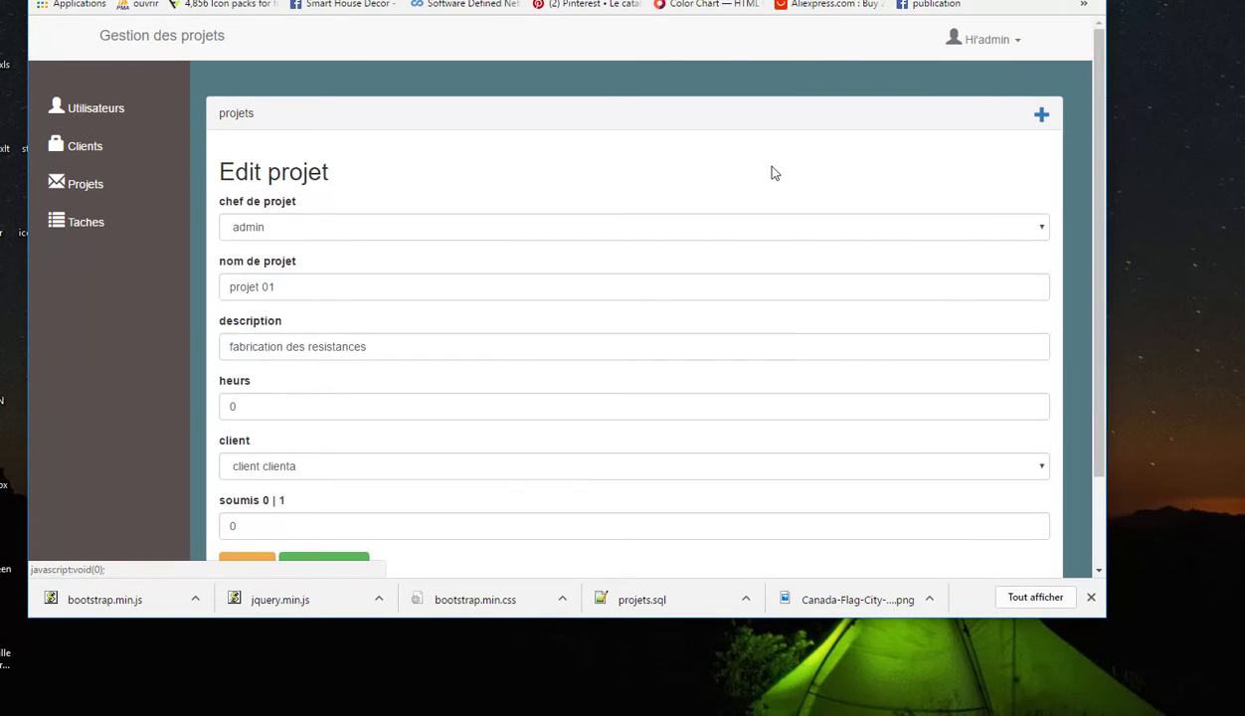
scroll(770, 172, "down", 2)
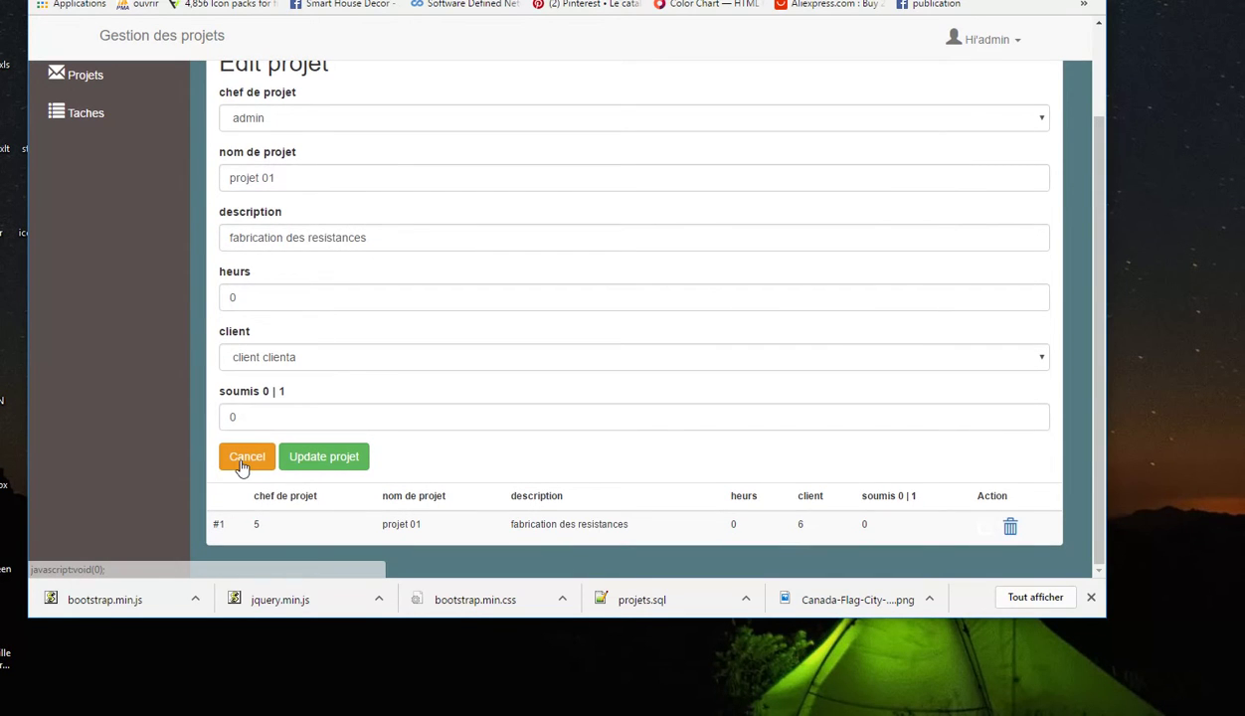
left_click(244, 460)
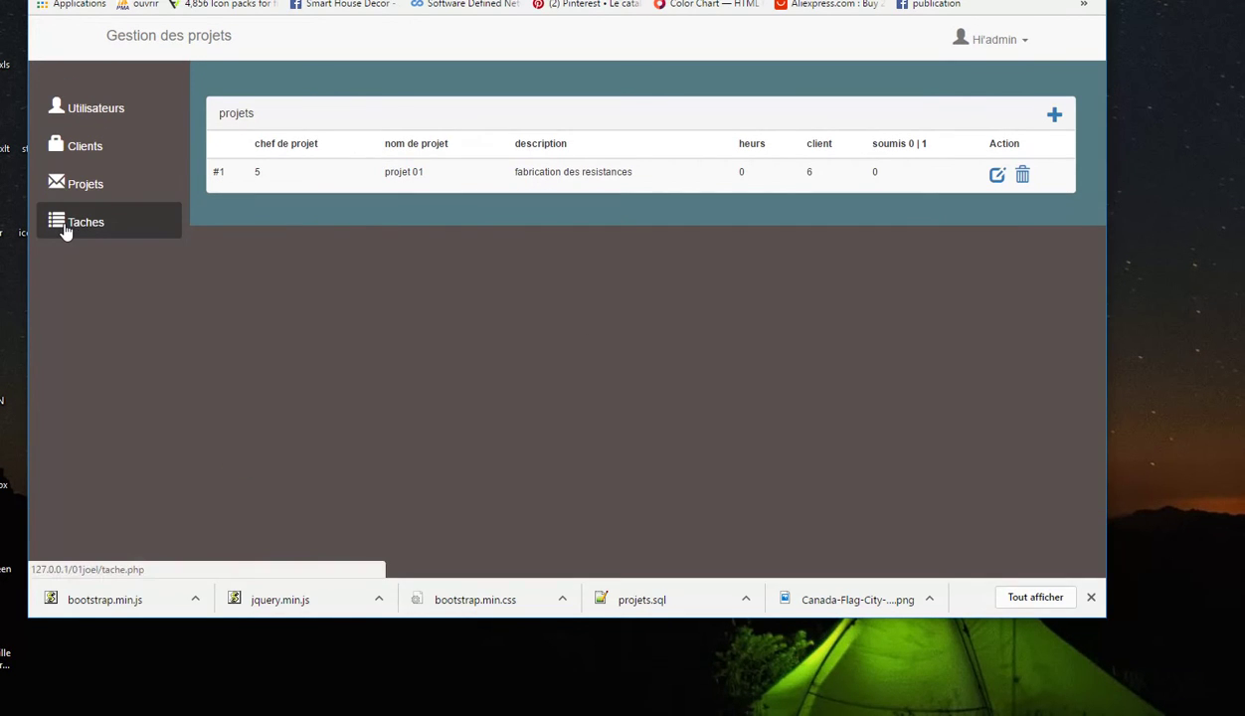
Start a new task on the Taches page with step name 'envoie de commande'
left_click(65, 230)
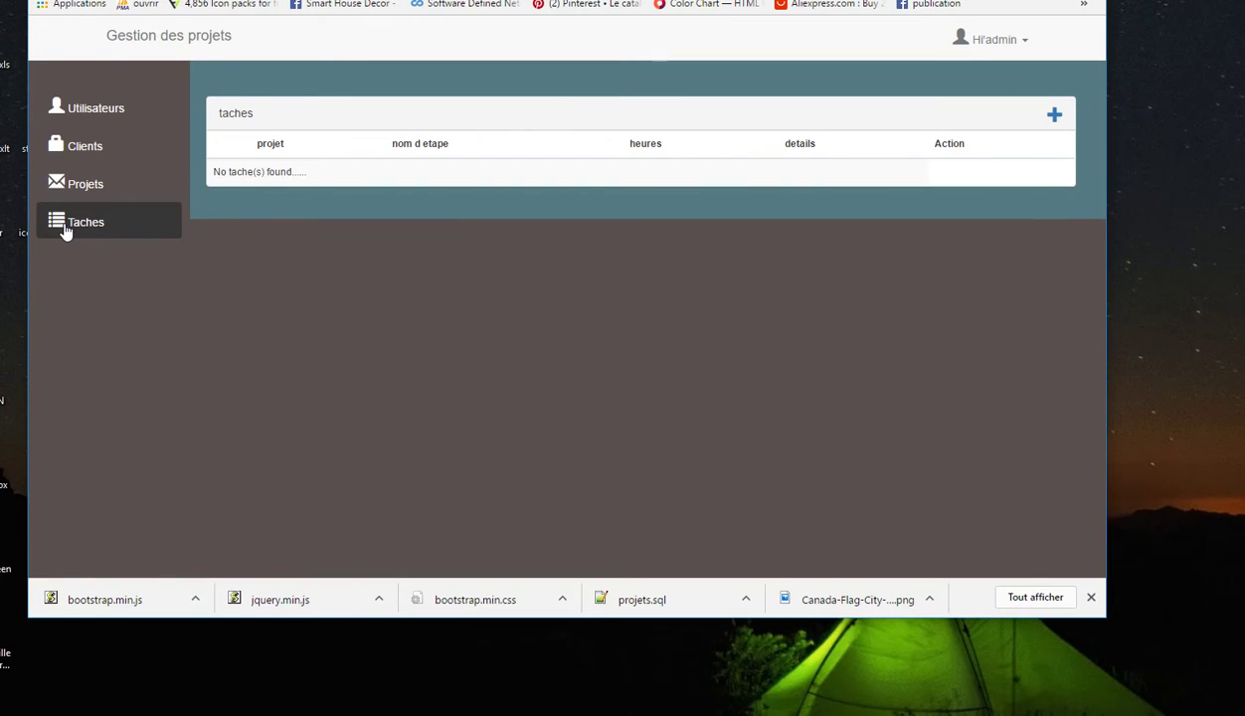
left_click(1054, 120)
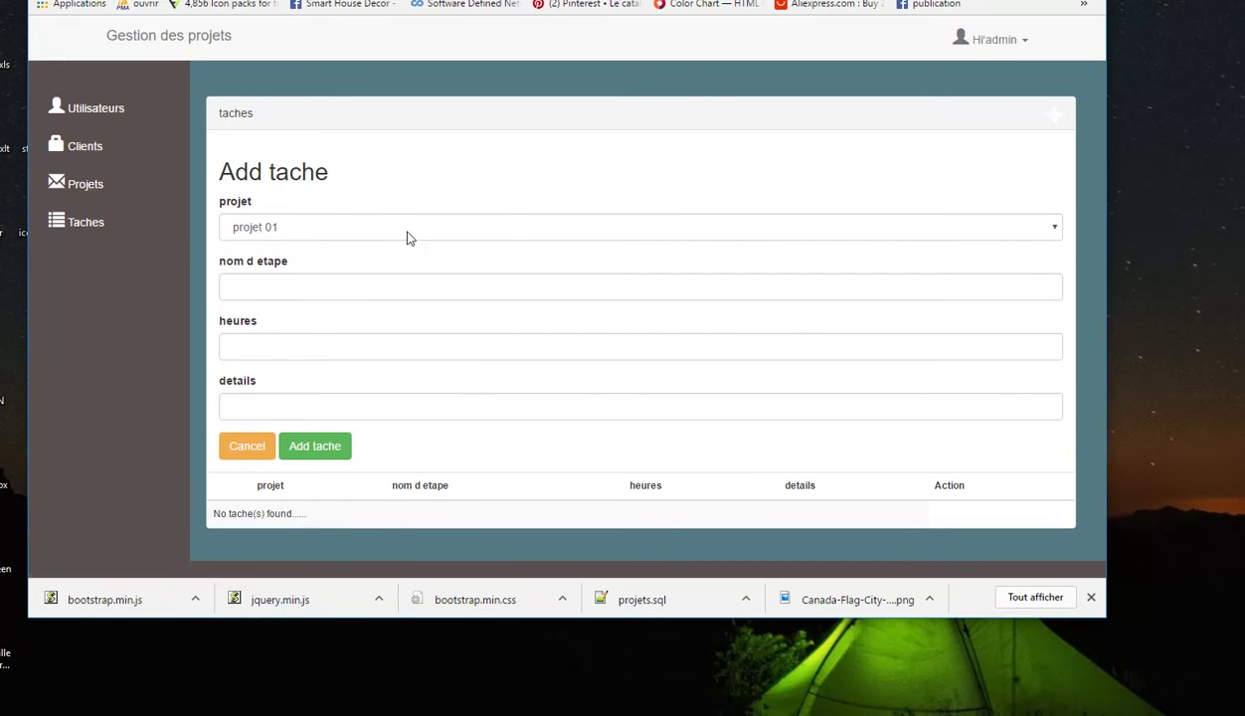
left_click(256, 282)
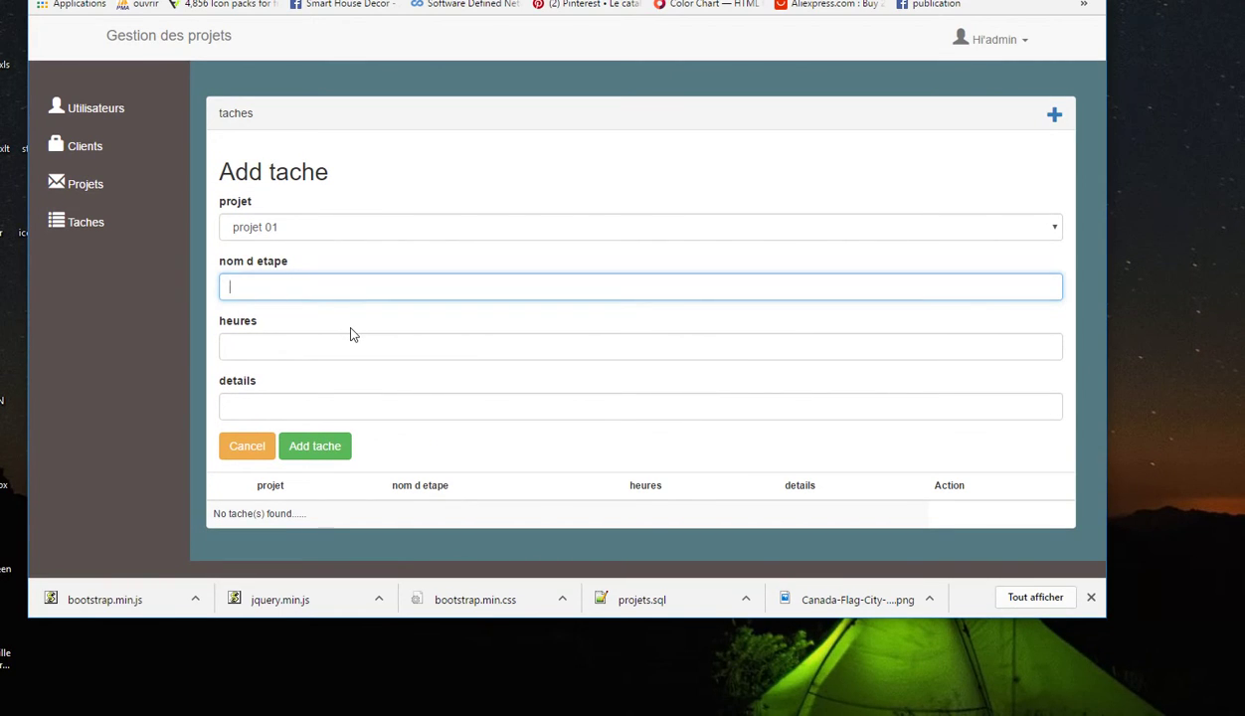
type("achat de")
key("BackSpace")
key("BackSpace")
key("BackSpace")
key("BackSpace")
key("BackSpace")
key("BackSpace")
key("BackSpace")
type("envo")
type("ie de ma")
type("tiere")
key("BackSpace")
key("BackSpace")
key("BackSpace")
key("BackSpace")
key("BackSpace")
key("BackSpace")
key("BackSpace")
type("commande")
Give the task 1 hour and details 'envoie de poudre de silicon', then save it
left_click(360, 340)
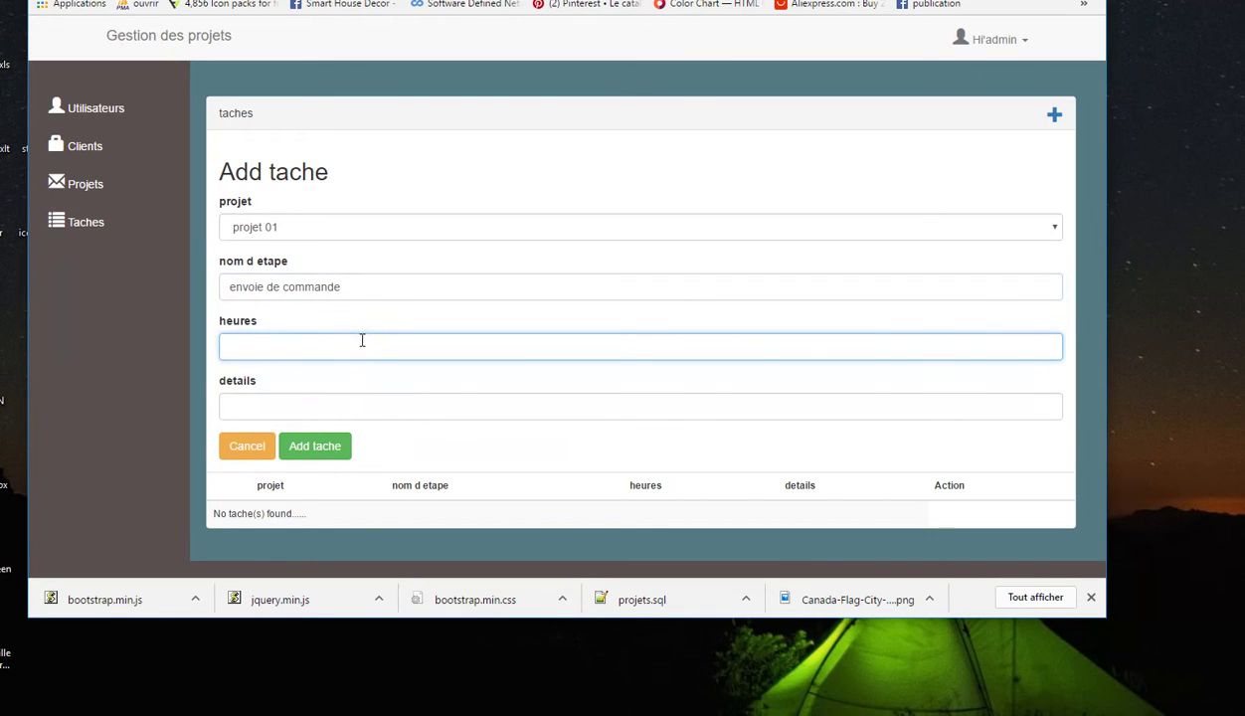
type("1")
left_click(334, 404)
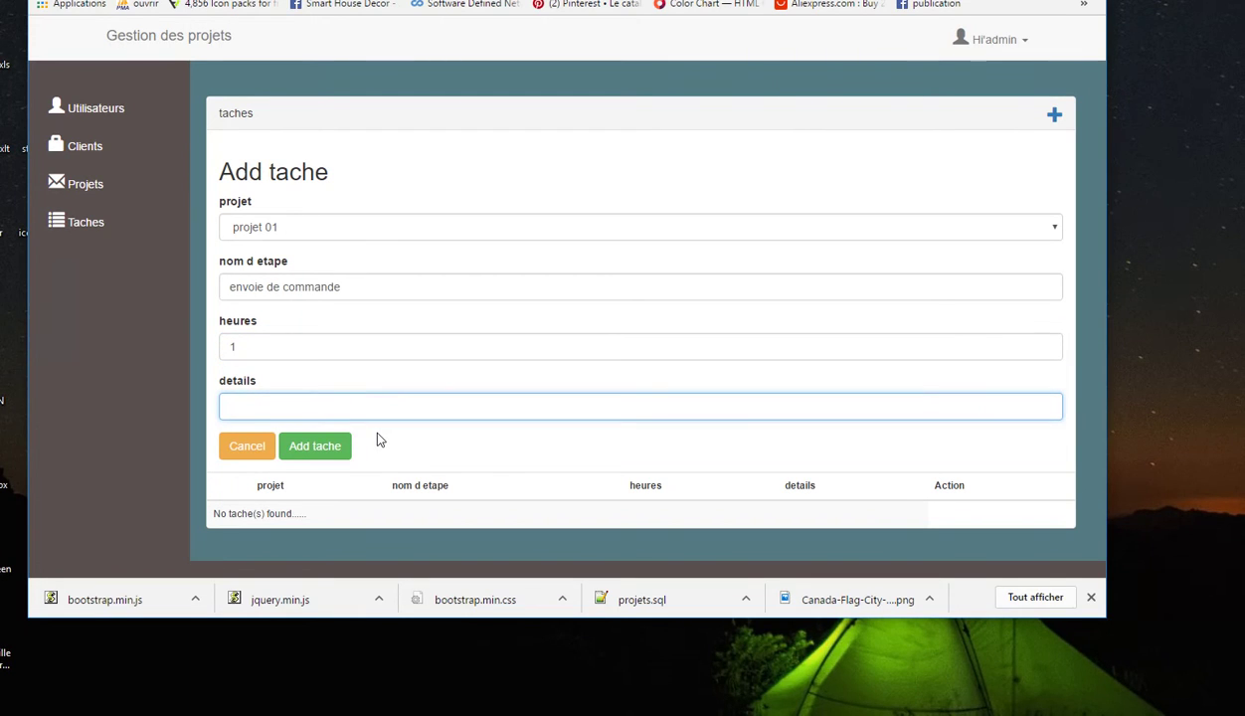
type("envoie de poudre de silicon")
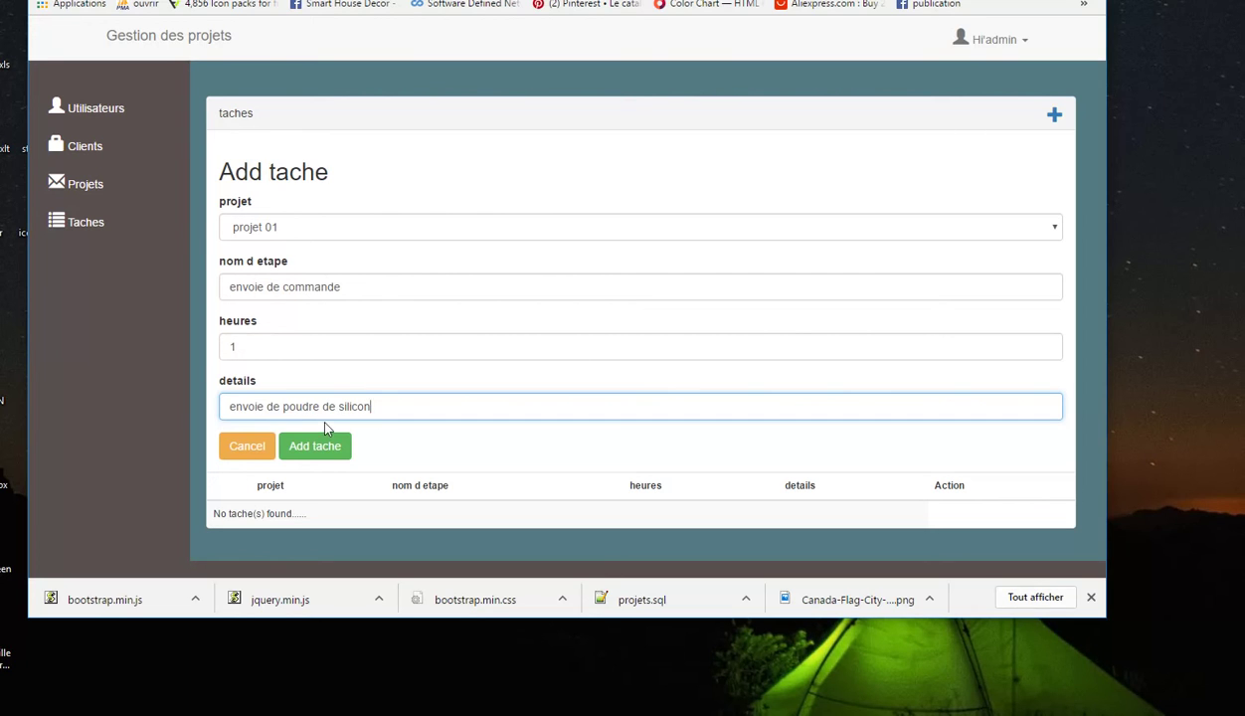
left_click(320, 446)
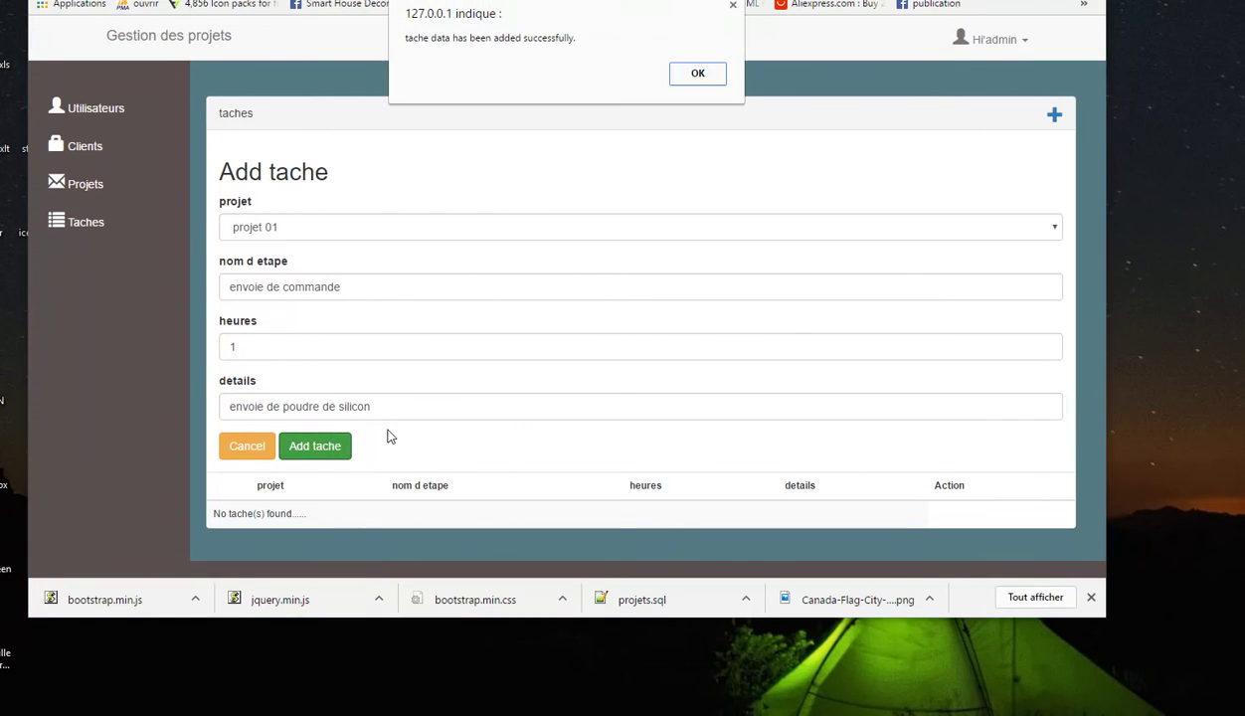
left_click(698, 77)
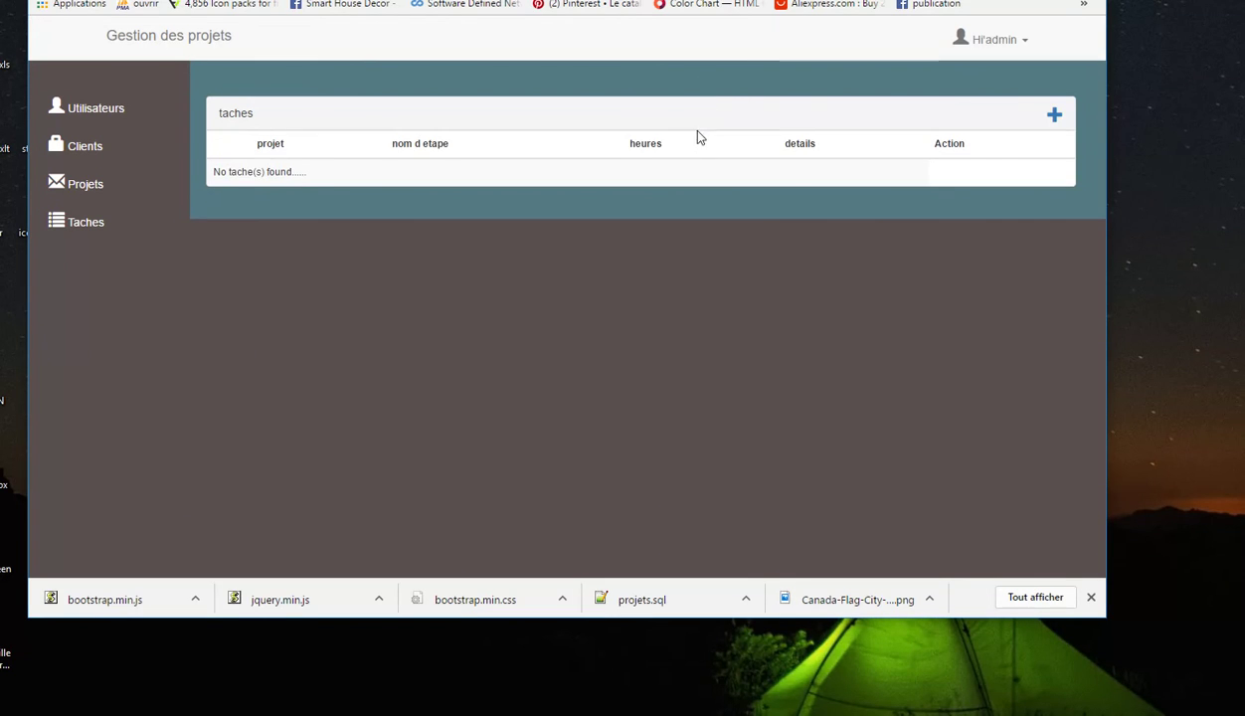
Open the envoie de commande task's edit form and cancel, then check the clients and tasks lists
left_click(974, 175)
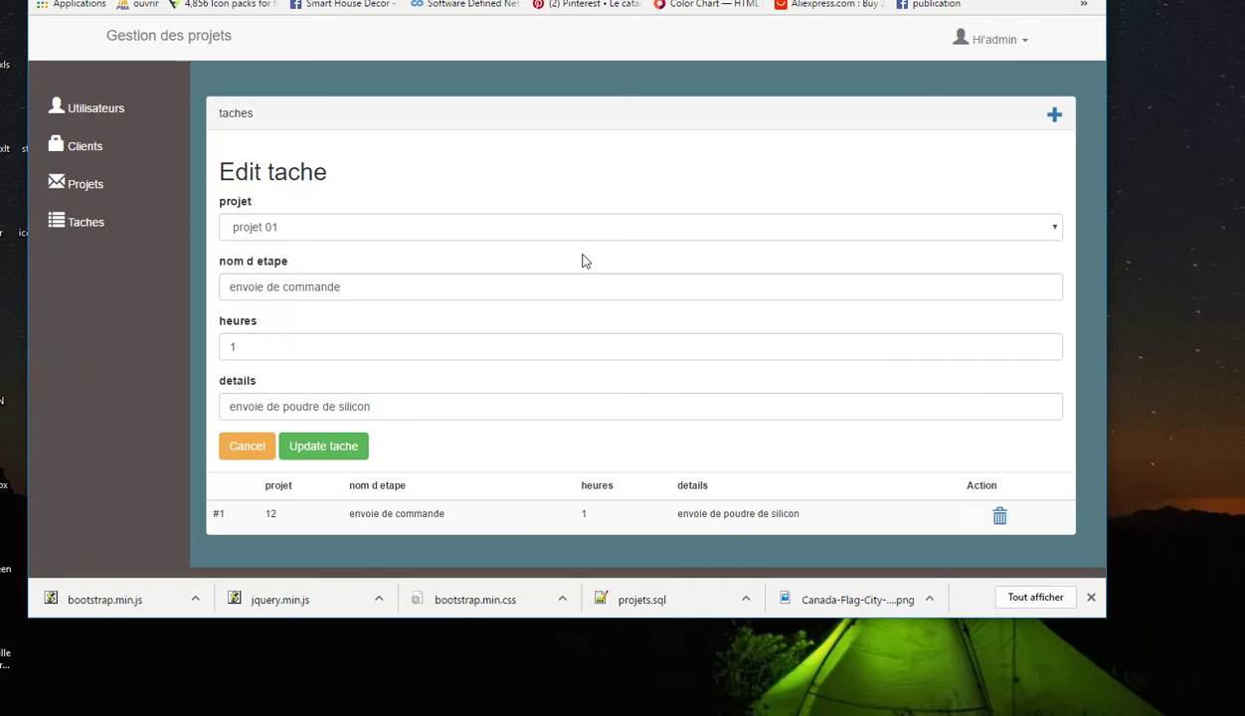
left_click(246, 448)
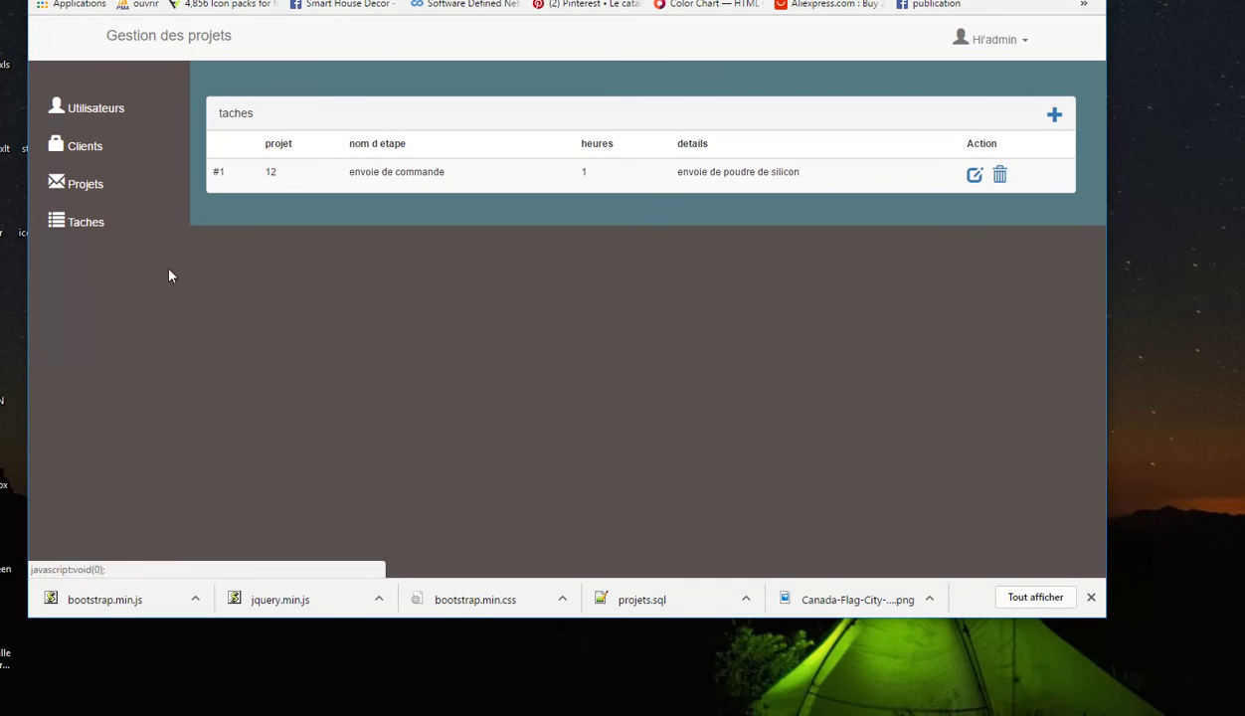
left_click(78, 147)
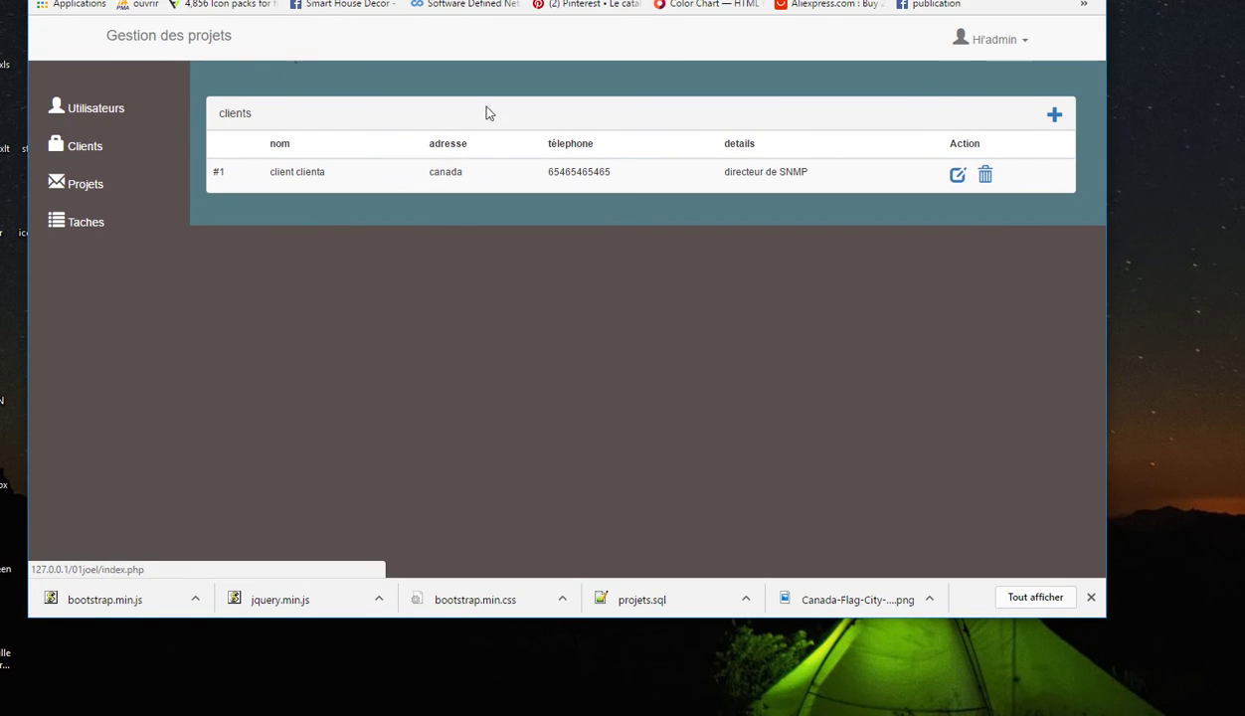
left_click(79, 222)
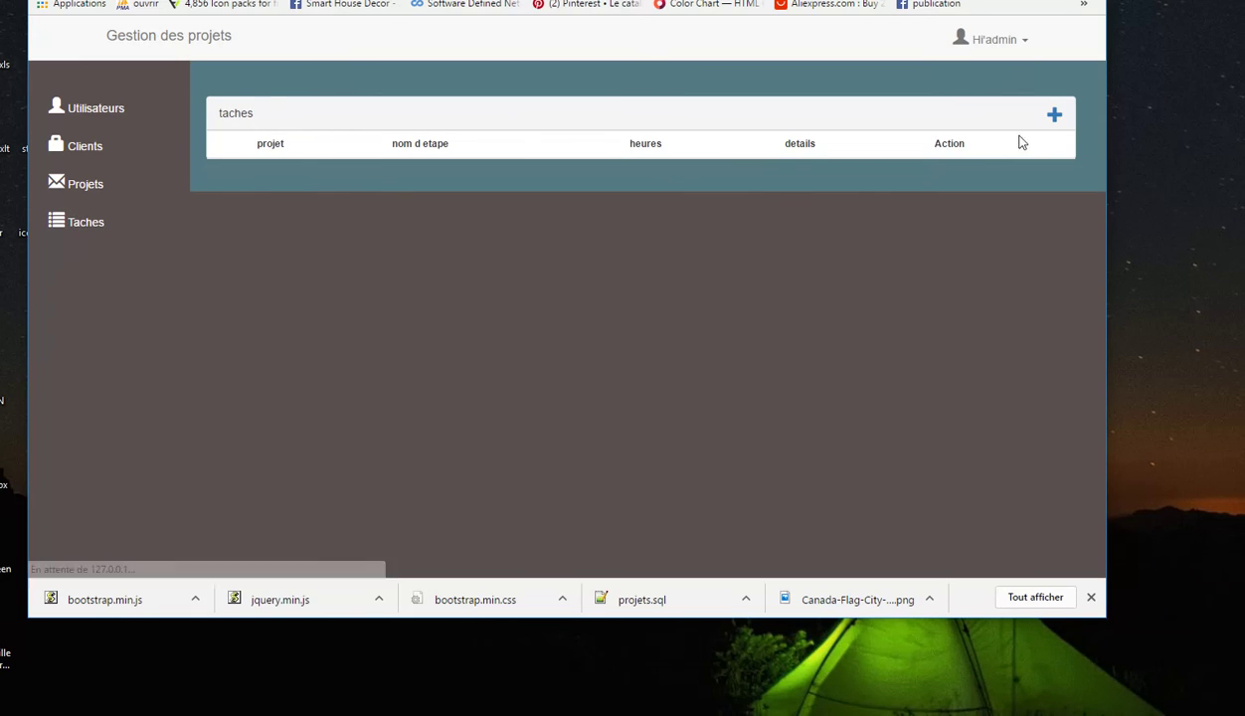
Return to the home page and sign out from the Hi'admin menu
left_click(1054, 118)
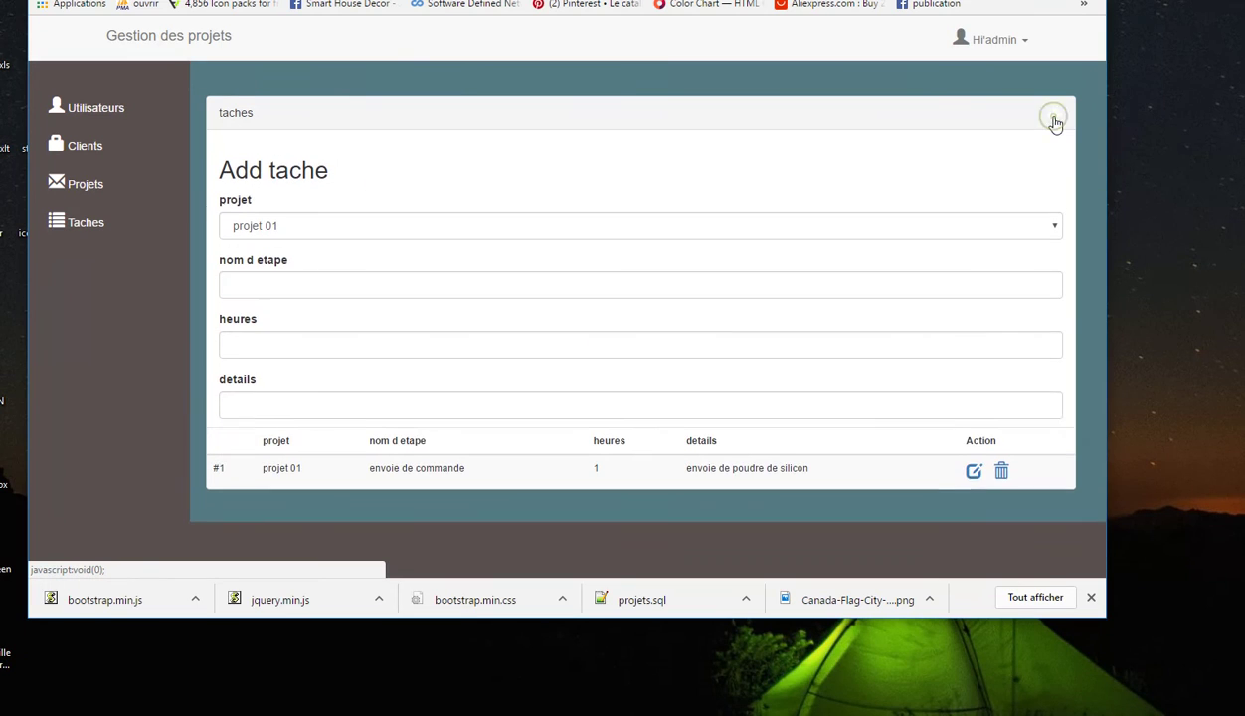
left_click(149, 42)
left_click(1009, 42)
left_click(955, 78)
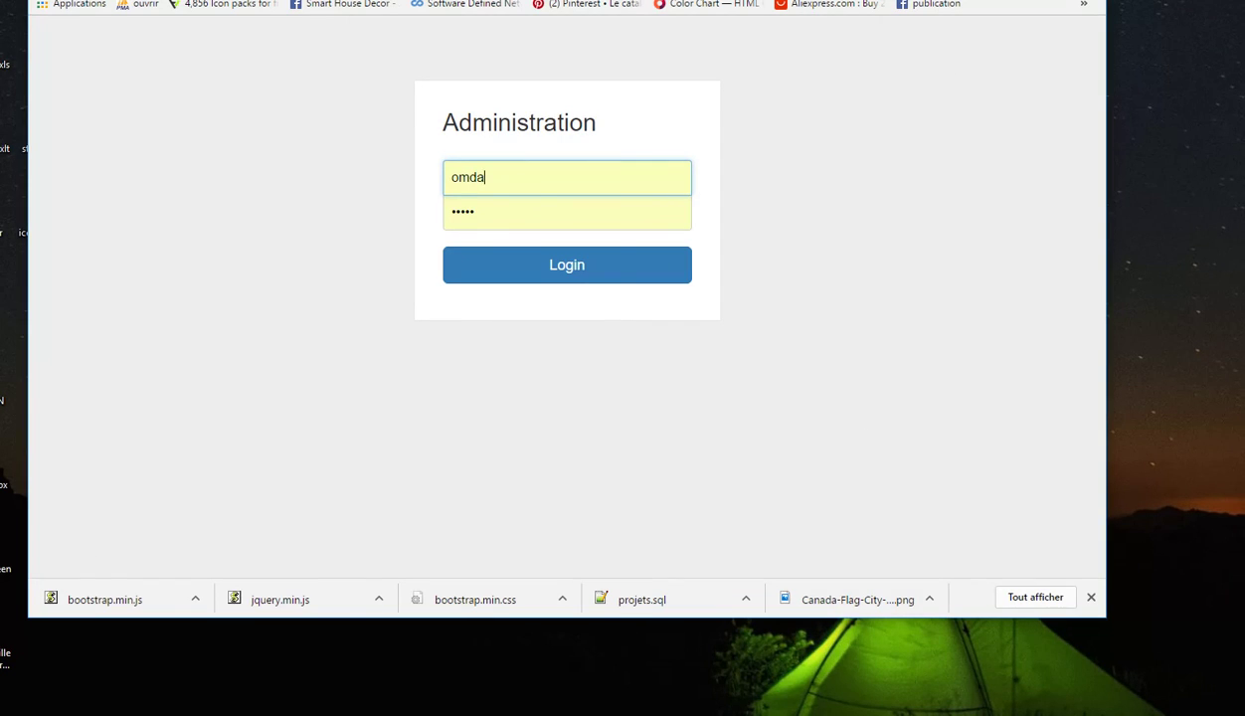